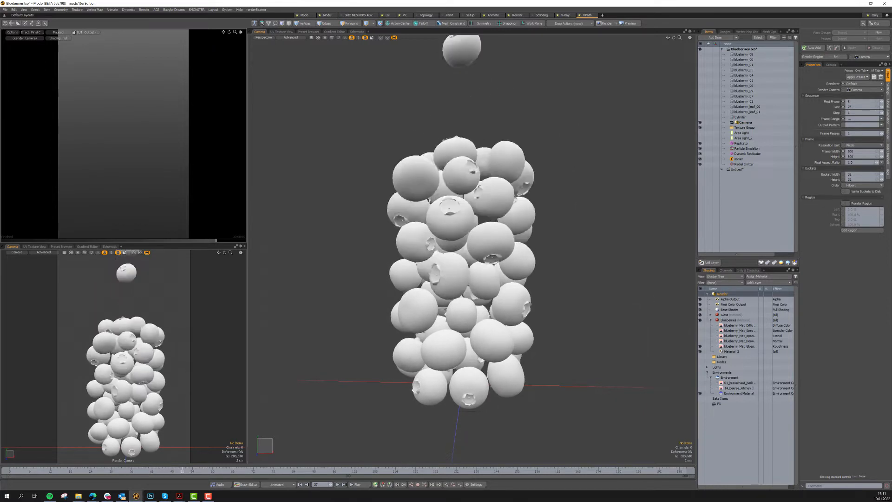
# Advance the blueberry simulation and enable the Blueberries material's diffuse, specular, stencil and normal image layers.
pyautogui.click(139, 314)
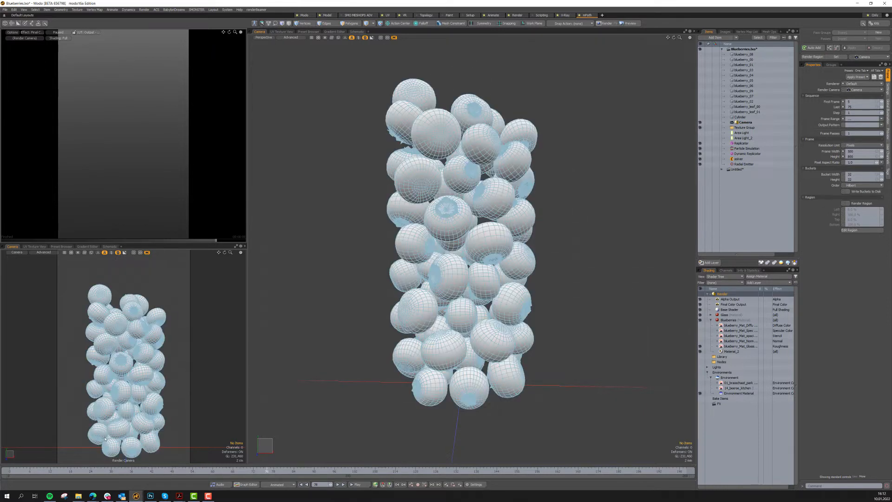
pyautogui.click(260, 432)
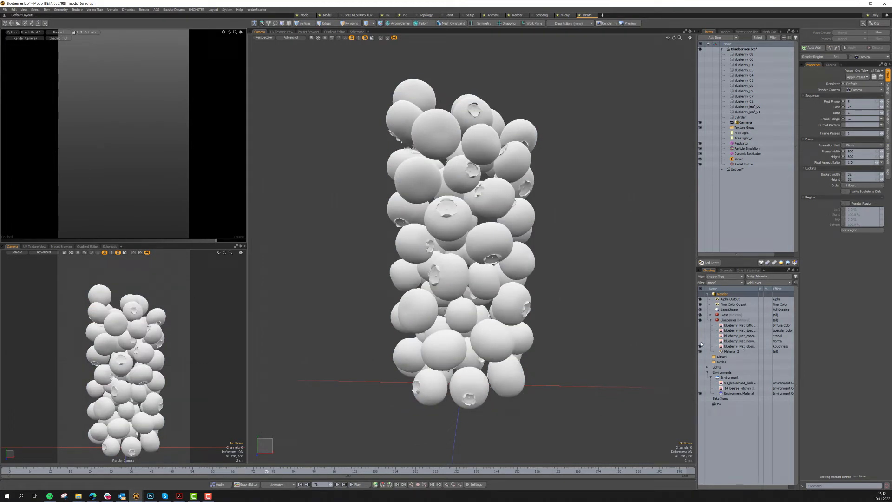
pyautogui.click(700, 329)
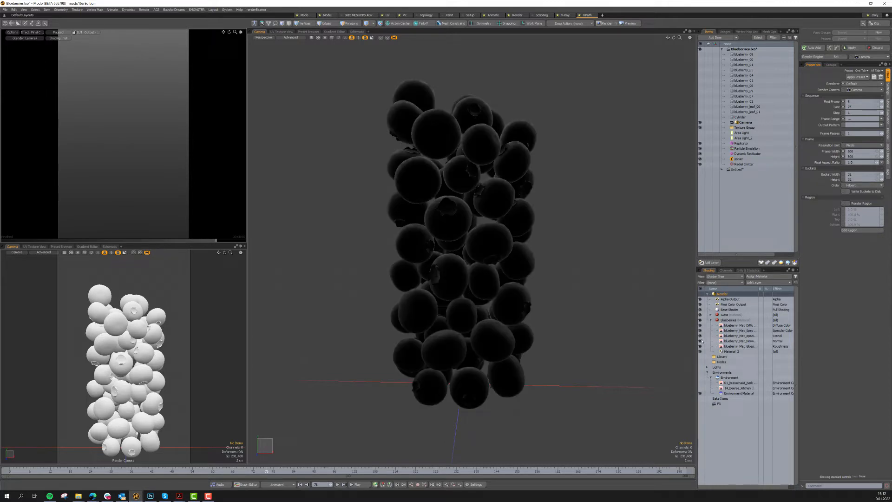
pyautogui.click(701, 341)
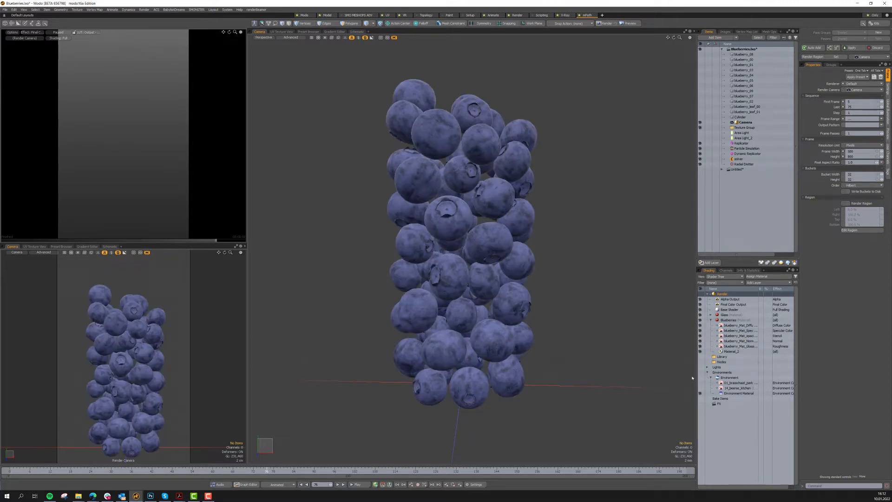
# Inspect the Blueberries roughness, normal and diffuse image layers, viewing the diffuse texture in the image viewer.
pyautogui.click(732, 347)
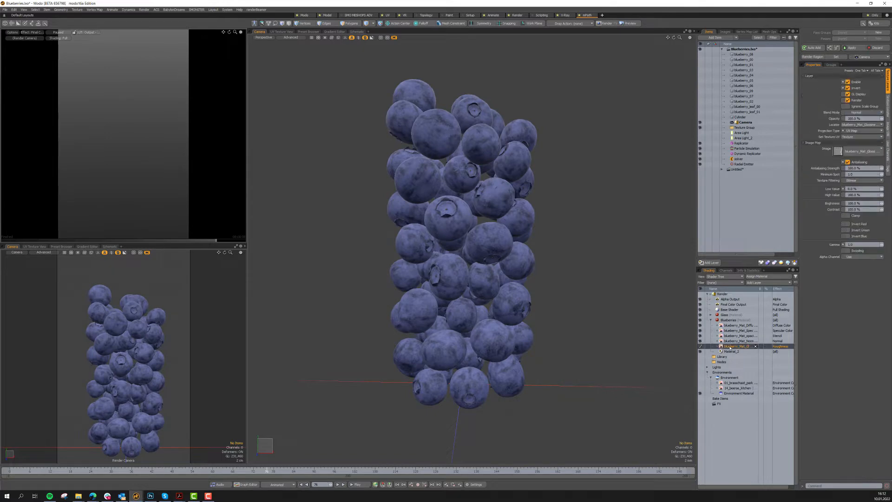
pyautogui.click(771, 343)
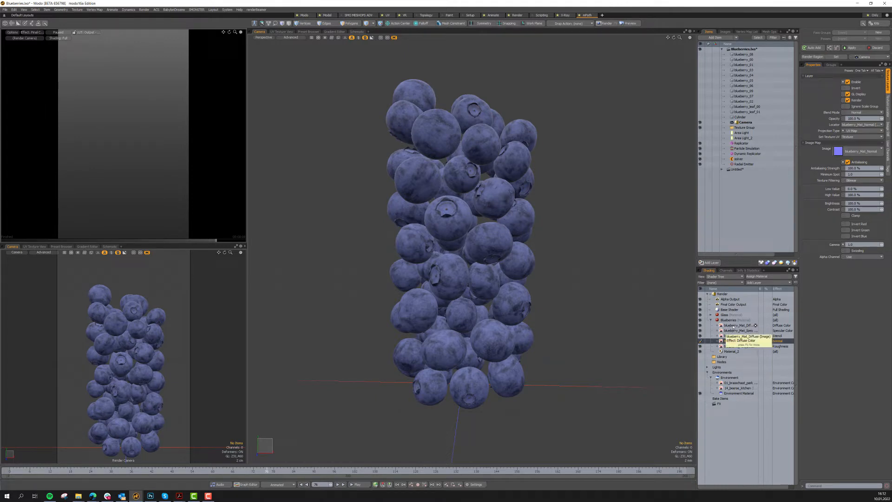
pyautogui.click(734, 326)
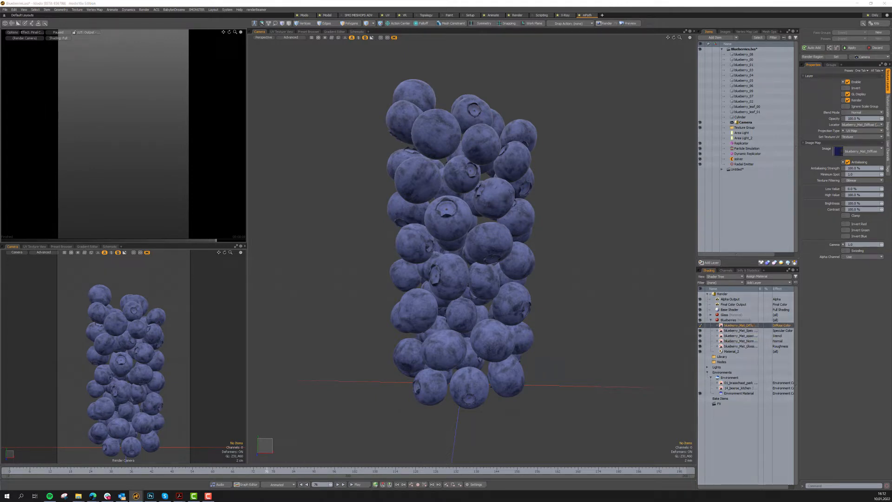
pyautogui.doubleClick(739, 326)
pyautogui.moveTo(113, 225); pyautogui.dragTo(242, 151)
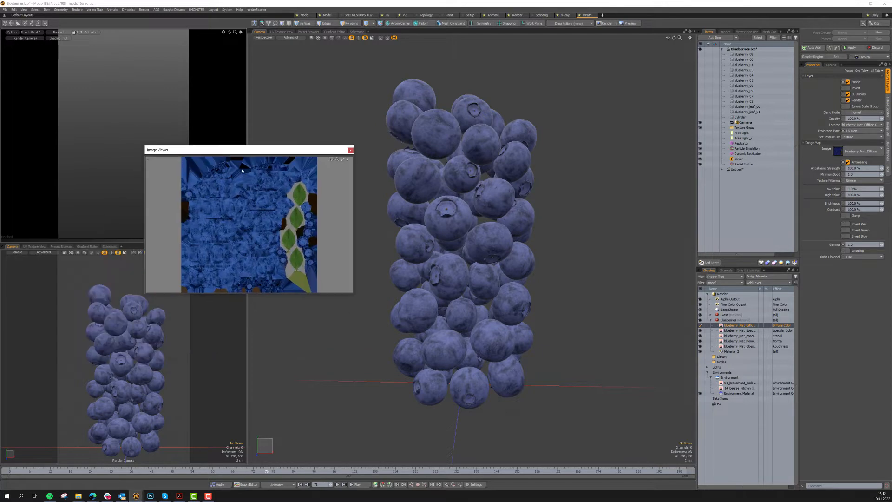
pyautogui.click(351, 150)
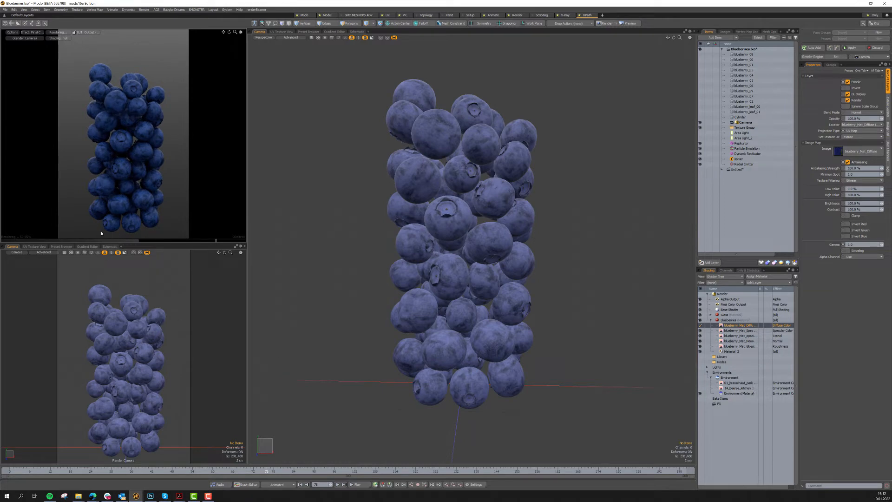
# Turn on the 14_beerse_kitchen image layer in the environment.
pyautogui.click(702, 388)
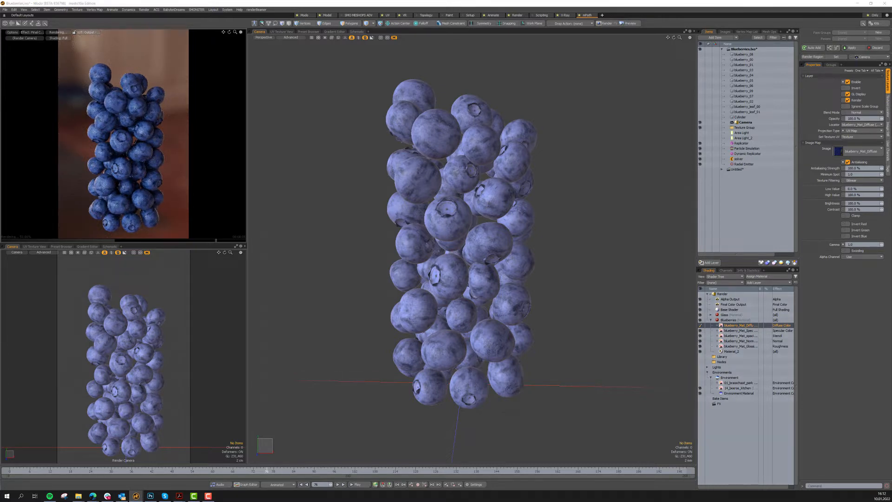
# Browse the outdoor HDRI presets down to the Bestsellers 1 folder and compare them with the scene's environment images.
pyautogui.press('F6')
pyautogui.moveTo(191, 184); pyautogui.dragTo(261, 89)
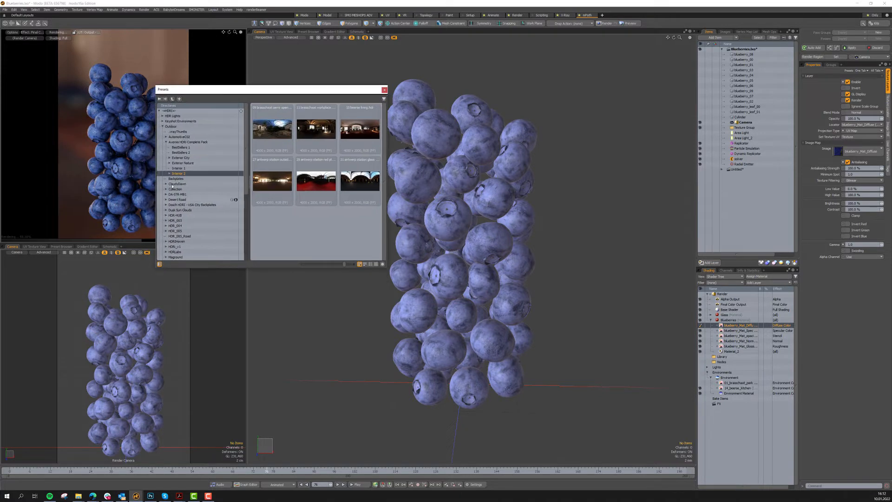
pyautogui.click(164, 142)
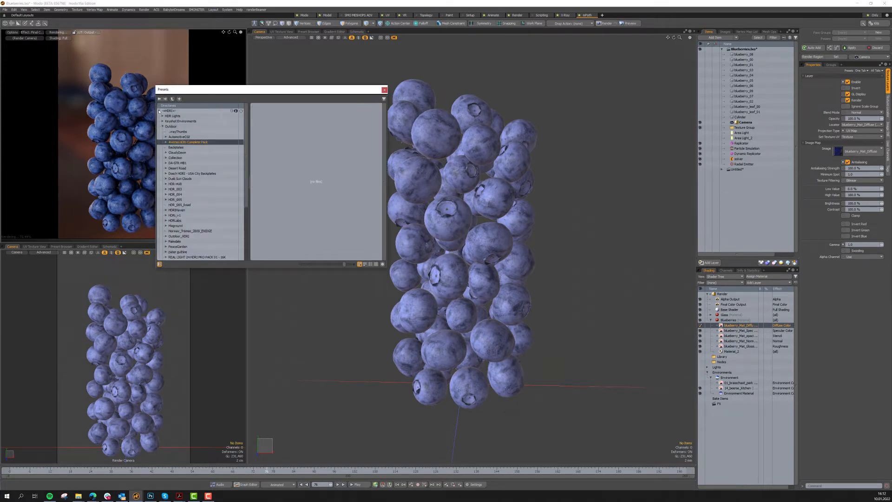
pyautogui.click(159, 111)
pyautogui.click(159, 111)
pyautogui.click(162, 126)
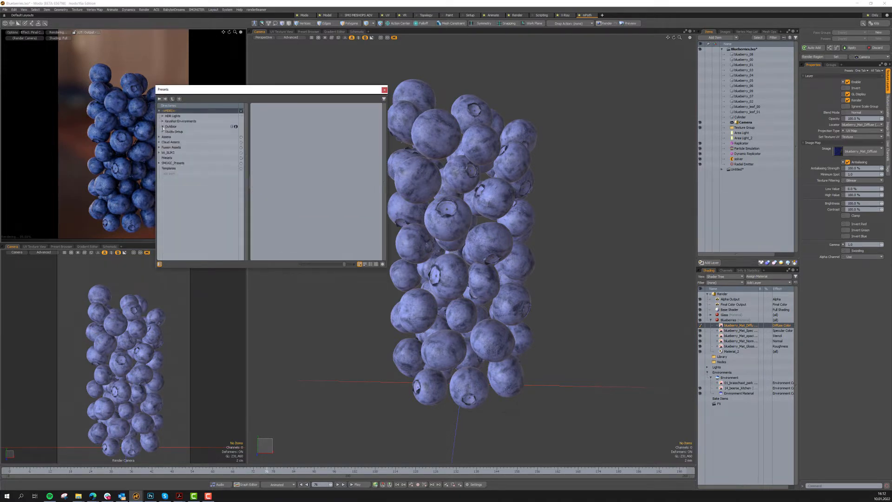
pyautogui.click(163, 127)
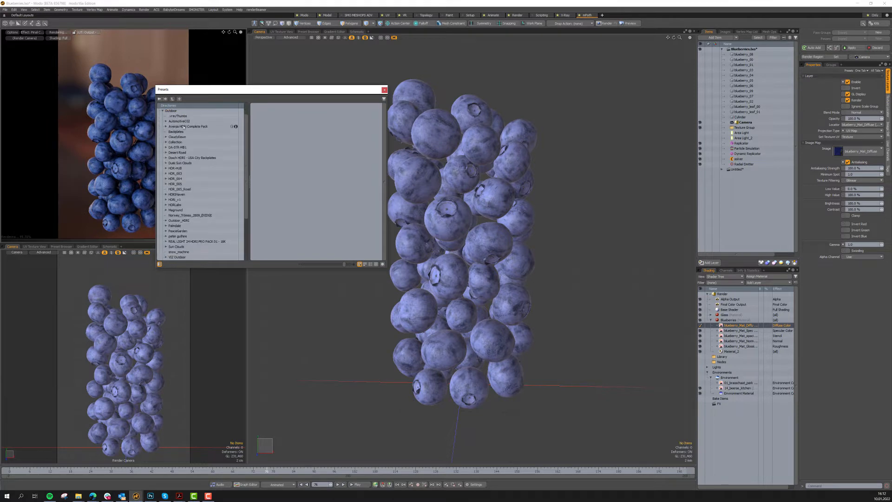
pyautogui.click(165, 194)
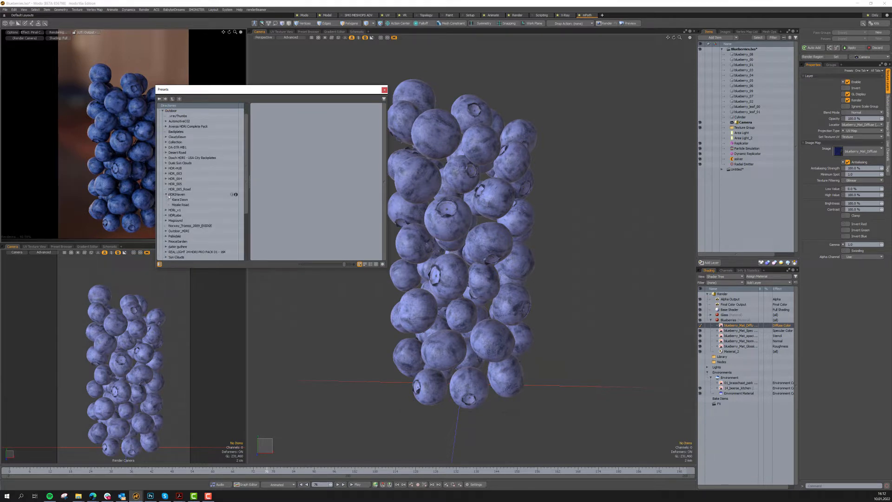
pyautogui.click(166, 127)
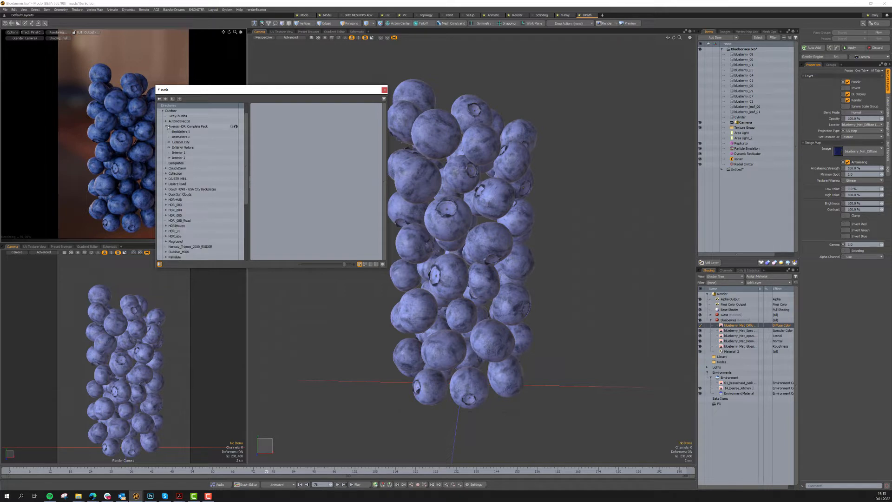
pyautogui.click(178, 132)
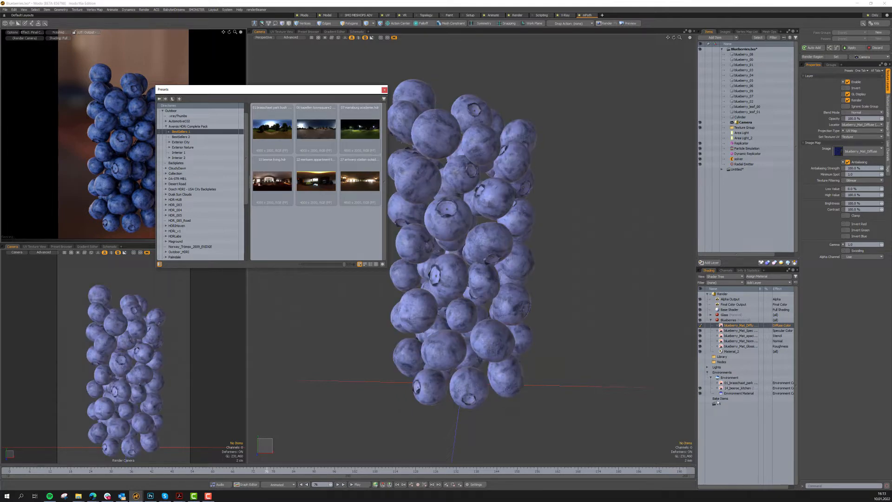
pyautogui.click(729, 384)
pyautogui.click(730, 388)
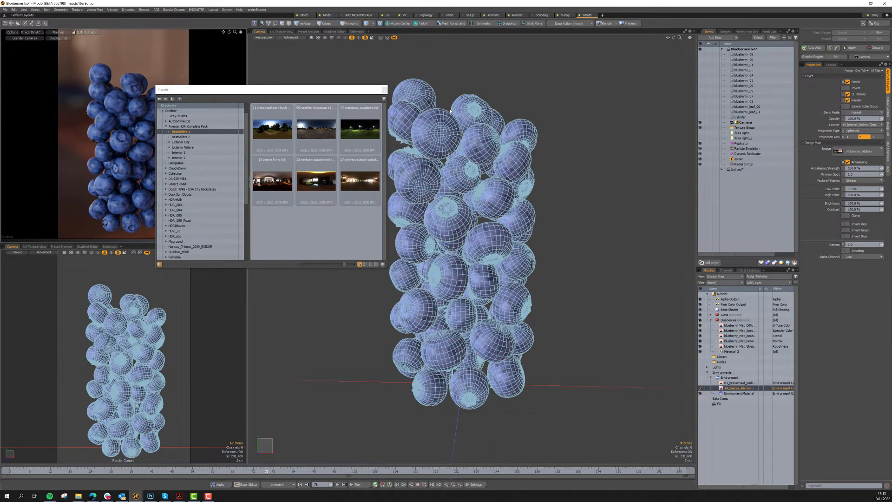
pyautogui.click(384, 90)
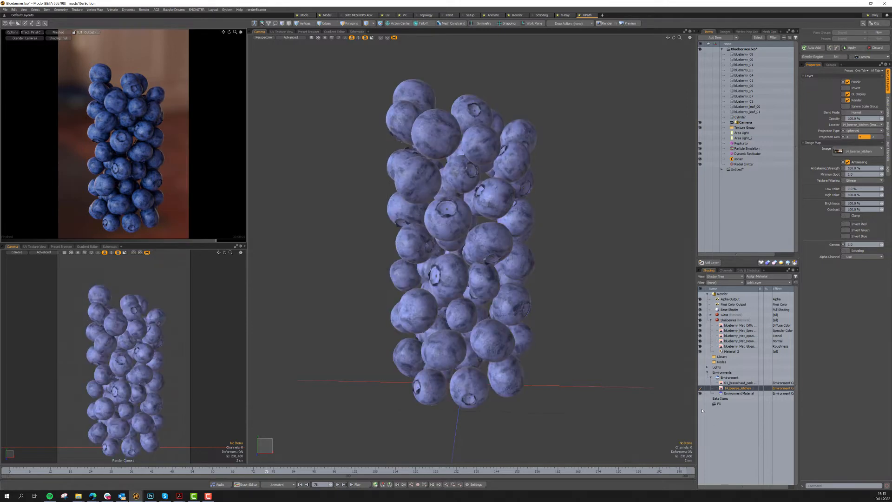
# Enable the 01_brasschaat_park_bushes environment image and view it in the image viewer.
pyautogui.click(700, 383)
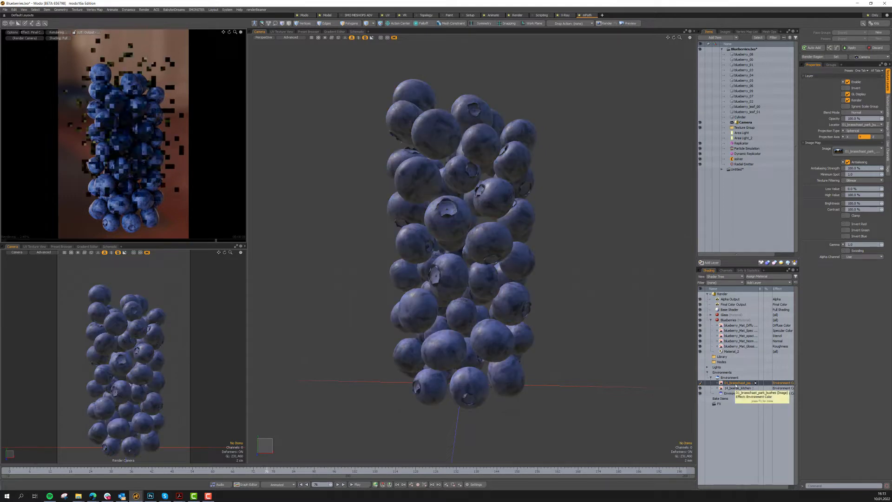
pyautogui.doubleClick(736, 385)
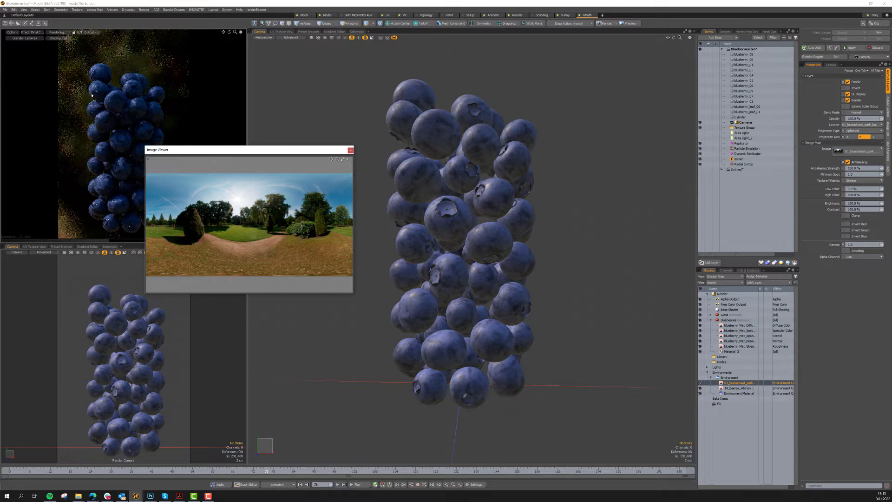
pyautogui.click(350, 149)
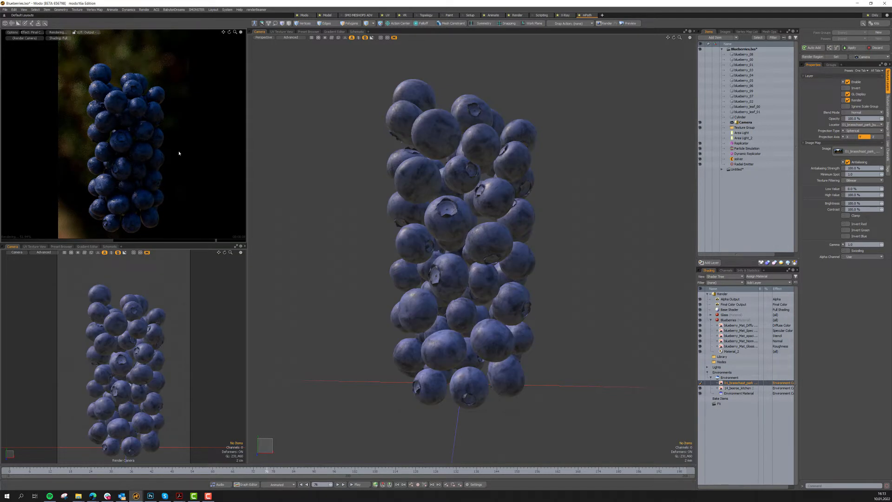
# Turn on Area Light and Area Light_2 and check their placement on both sides of the blueberries.
pyautogui.click(740, 133)
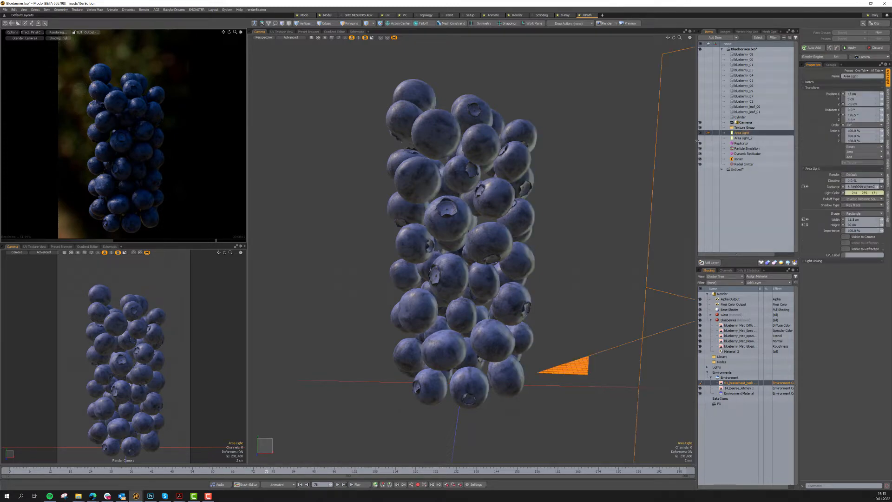
pyautogui.click(700, 139)
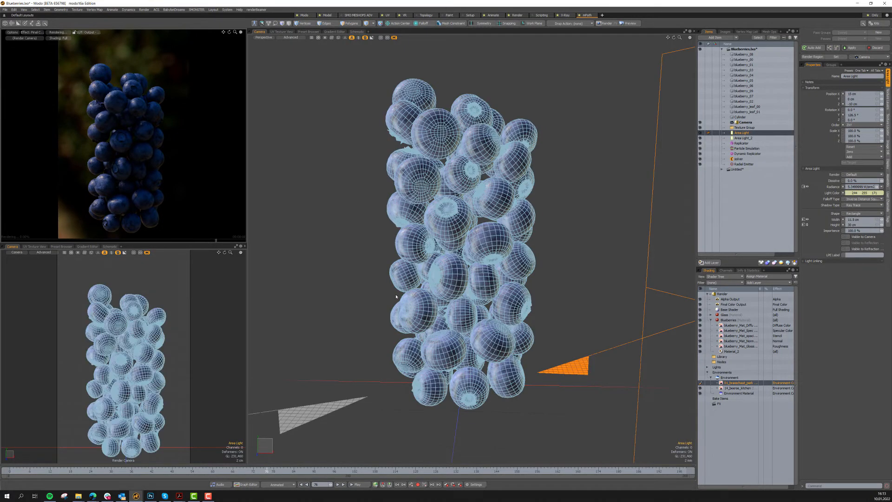
pyautogui.scroll(-5, 511, 255)
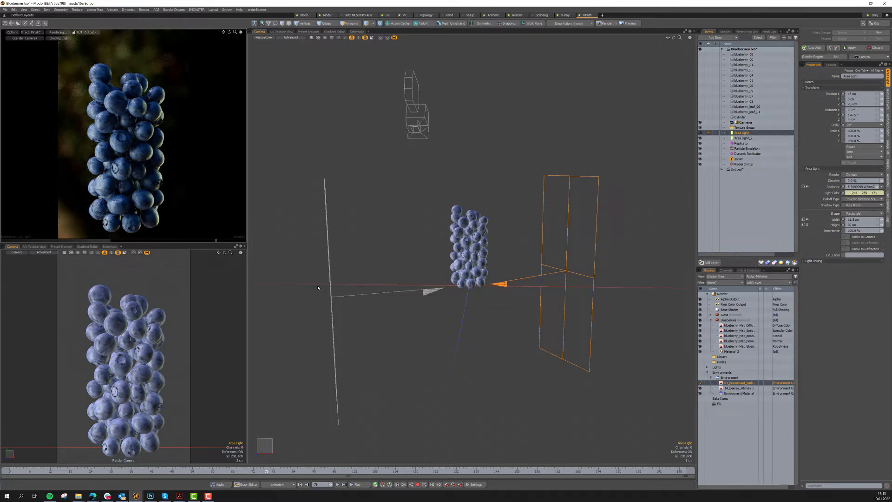
pyautogui.click(445, 290)
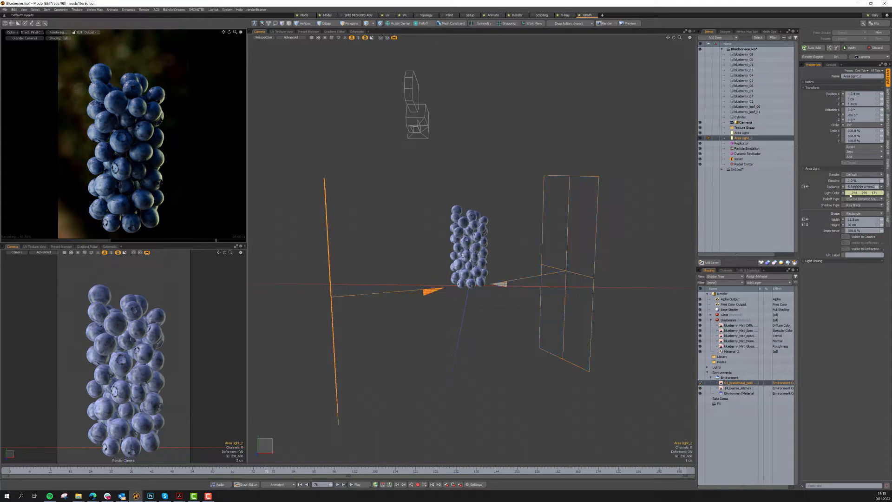
pyautogui.click(419, 353)
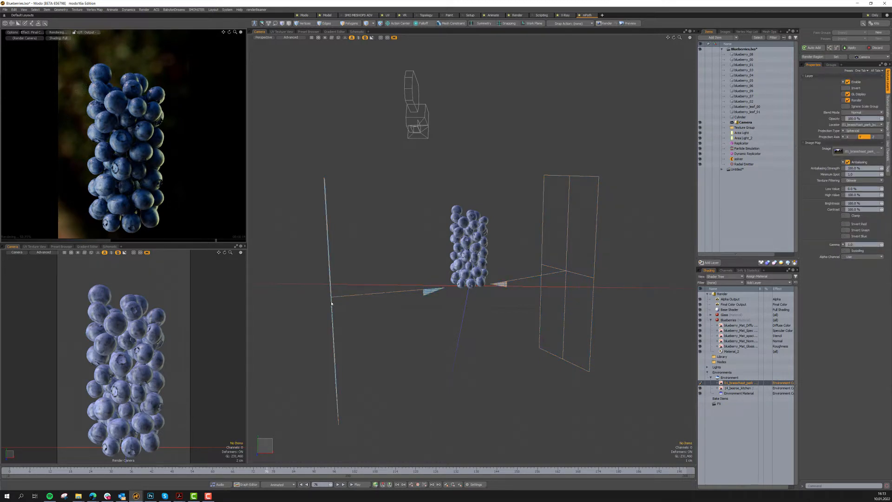
pyautogui.click(331, 303)
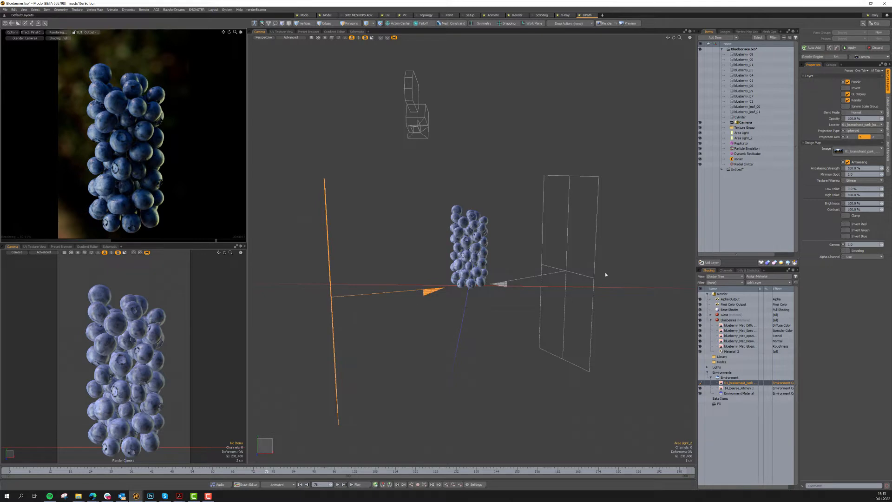
pyautogui.click(408, 357)
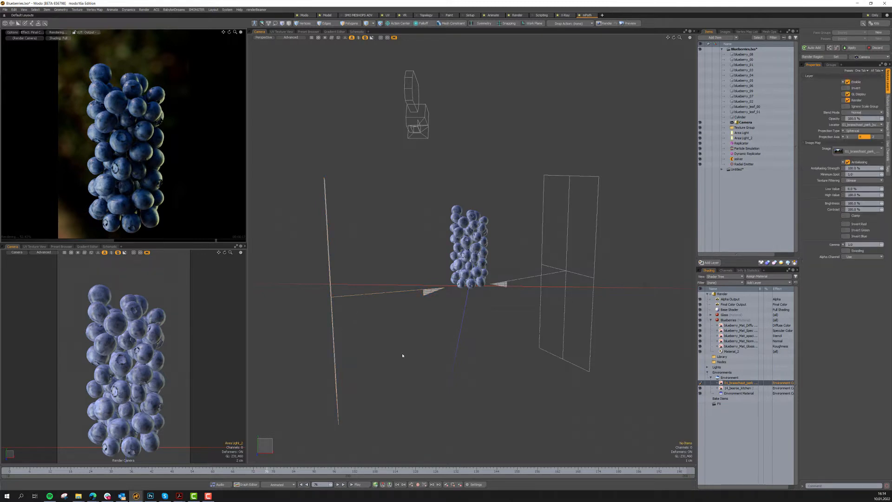
# Increase Area Light's intensity to about 6.9 and its height to about 37.7 cm.
pyautogui.click(566, 273)
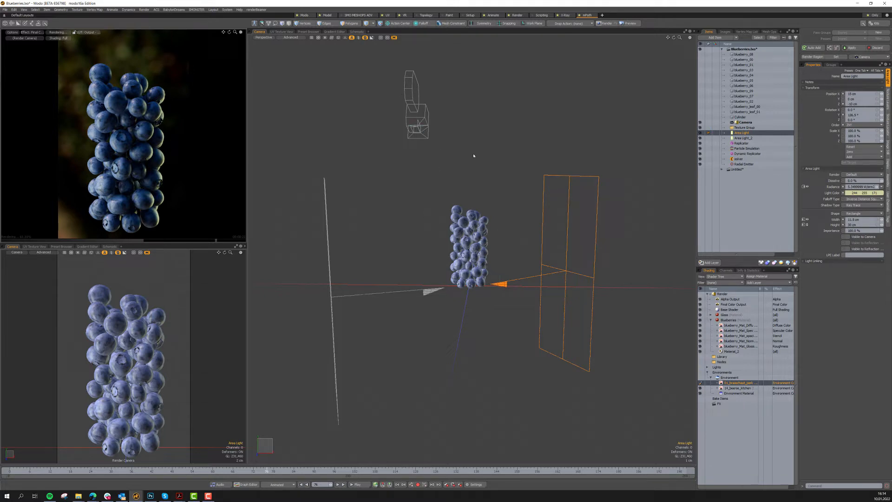
pyautogui.press('c')
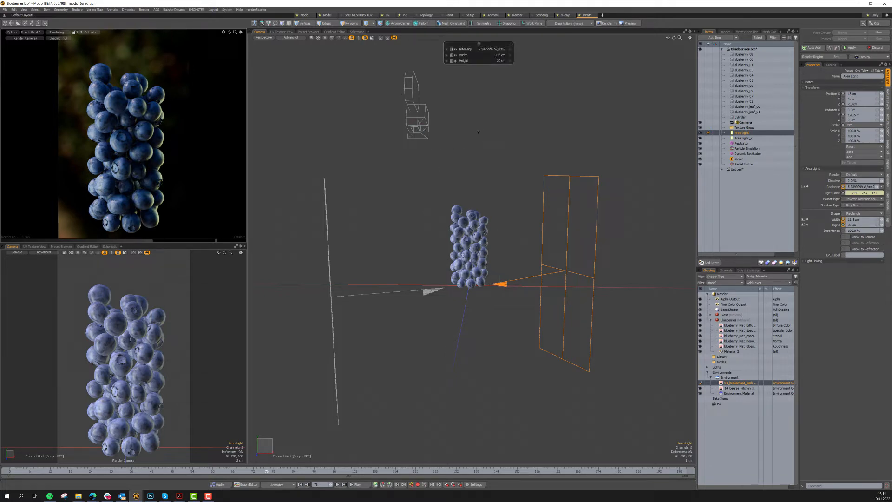
pyautogui.moveTo(471, 132); pyautogui.dragTo(454, 250)
# Move Area Light slightly away from the blueberries along its local Z axis.
pyautogui.press('w')
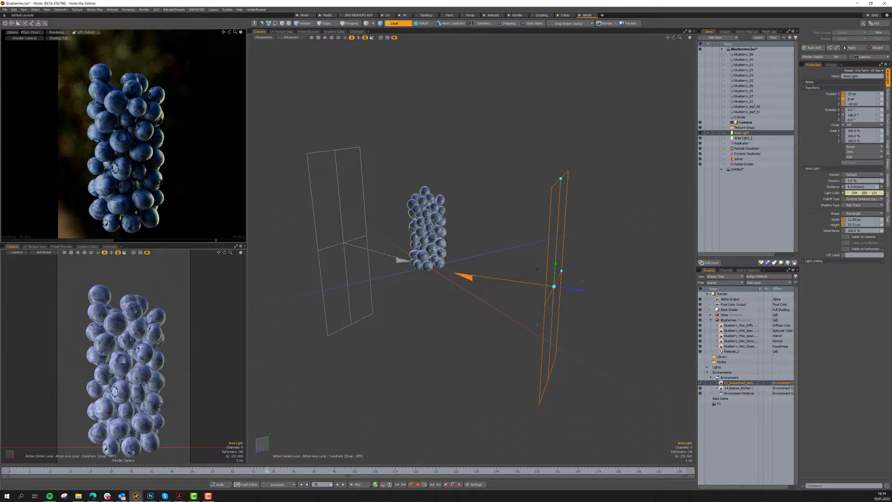
pyautogui.moveTo(582, 289)
pyautogui.mouseDown()
pyautogui.moveTo(569, 281)
pyautogui.moveTo(595, 292)
pyautogui.moveTo(586, 289)
pyautogui.mouseUp()
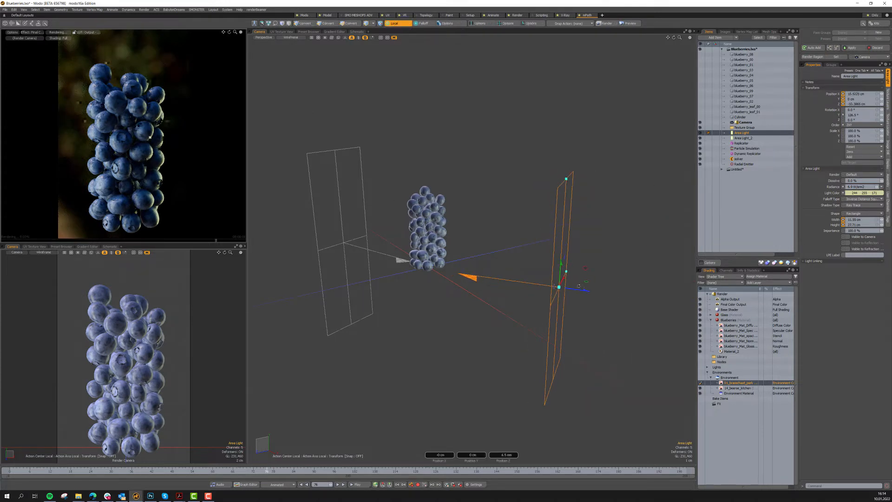
pyautogui.press('q')
pyautogui.press('w')
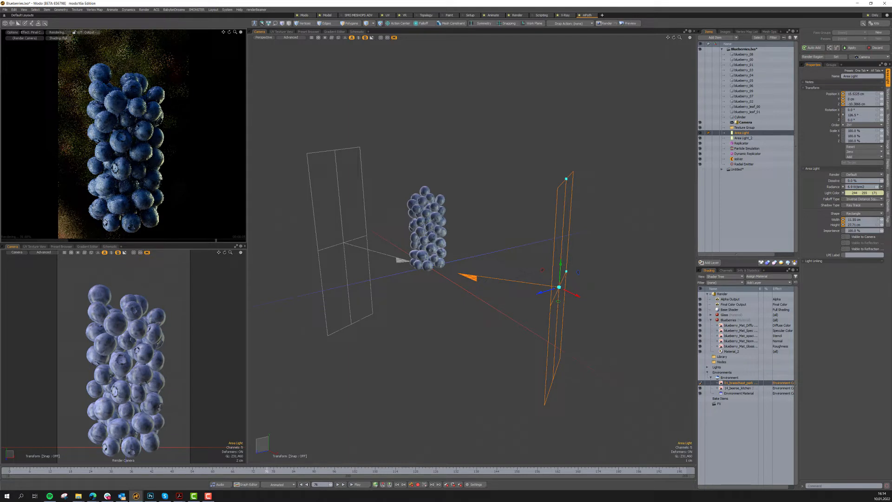
pyautogui.press('q')
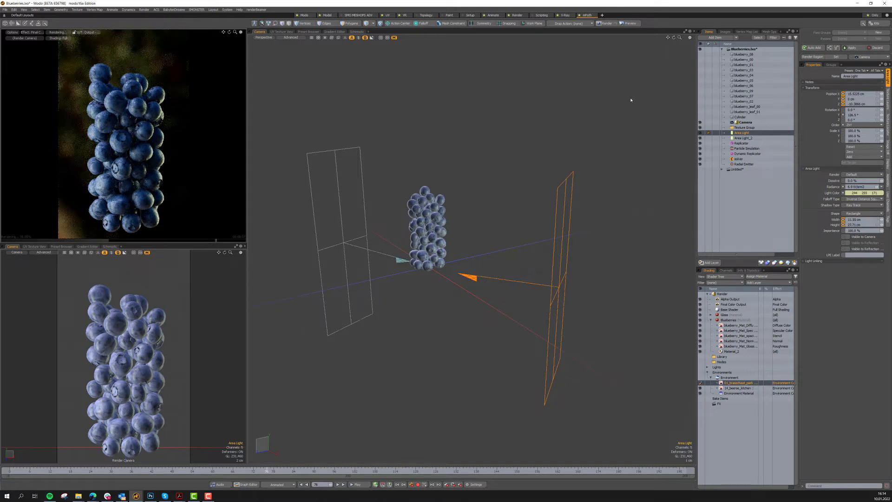
# Show the Camera's depth of field settings, throw the blueberries out of focus with the focus point, and bring the focus back onto them.
pyautogui.click(744, 123)
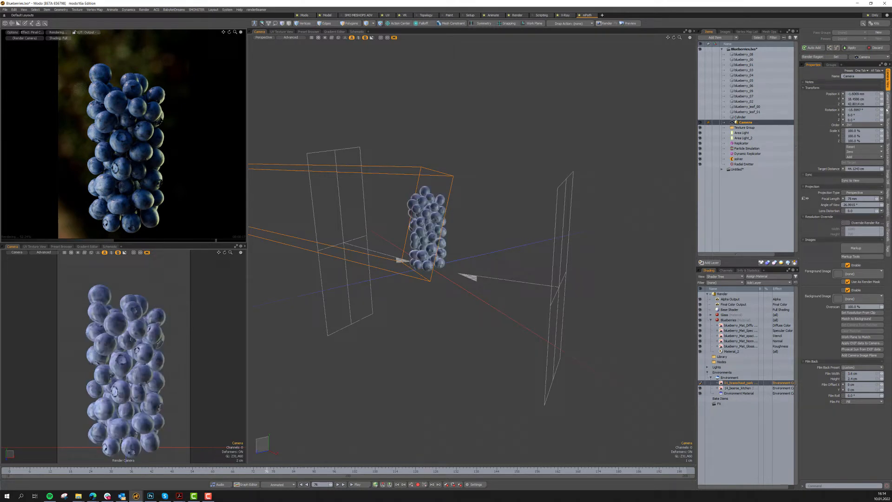
pyautogui.click(888, 110)
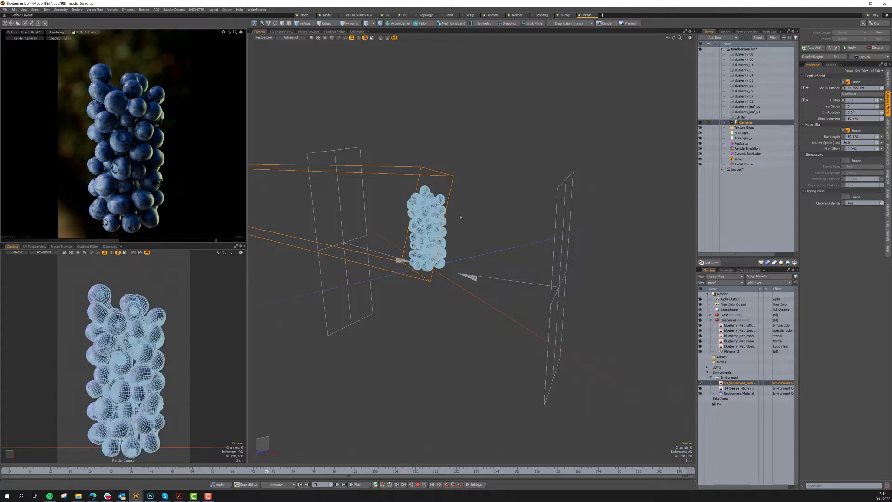
pyautogui.keyDown('alt'); pyautogui.moveTo(561, 217); pyautogui.dragTo(429, 192); pyautogui.keyUp('alt')
pyautogui.press('w')
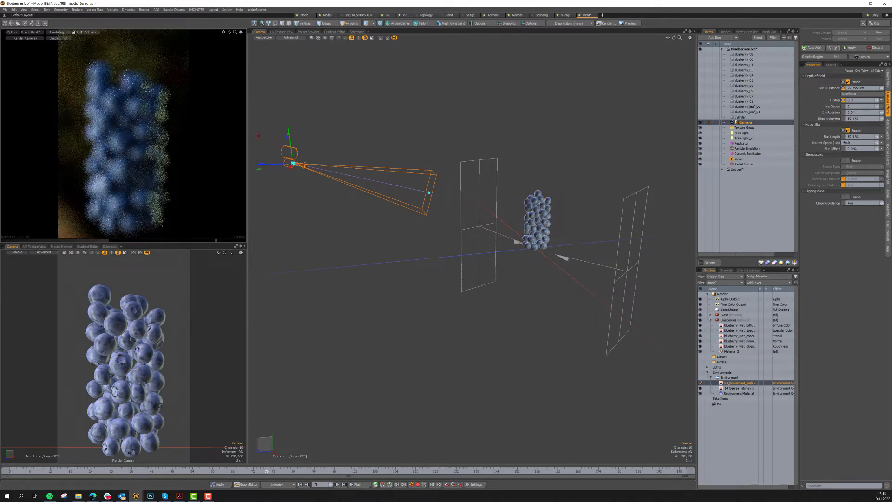
pyautogui.click(129, 138)
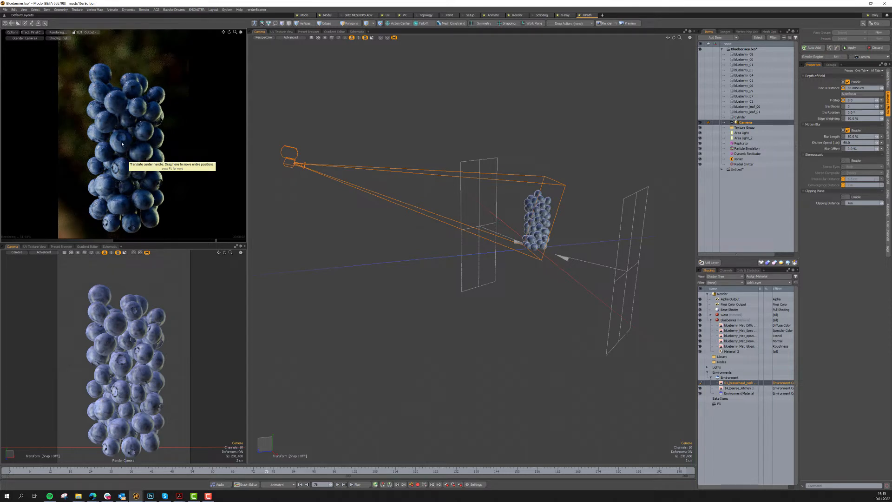
# Fine-tune the Camera's focus point slightly toward the camera in the top view, and deselect the Camera.
pyautogui.click(502, 164)
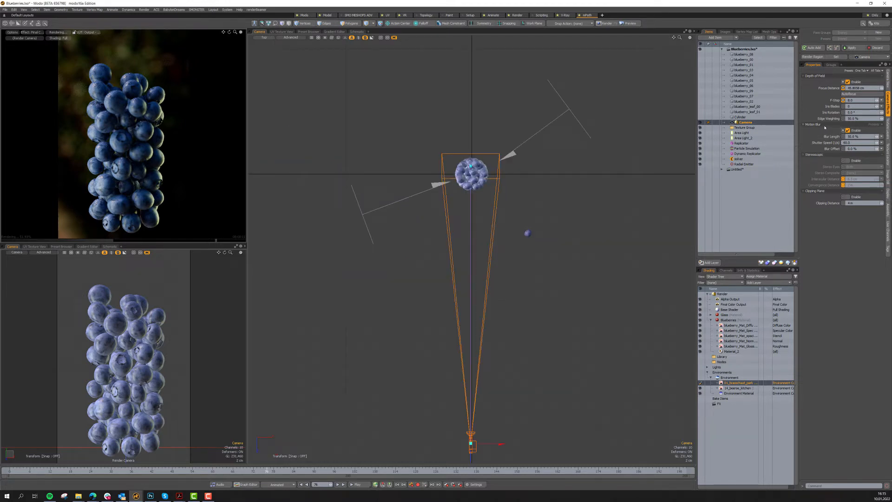
pyautogui.moveTo(472, 166); pyautogui.dragTo(470, 172)
pyautogui.click(528, 313)
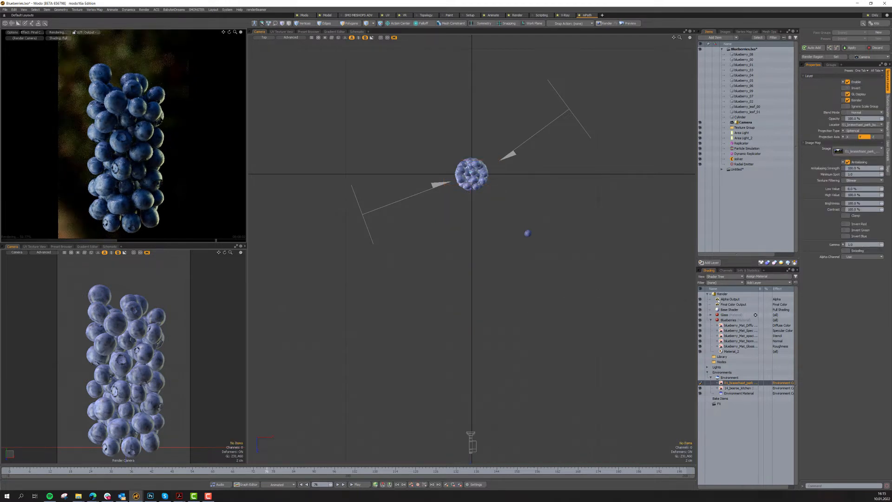
# Switch the scene's renderer to mPath and review the available ray tracing engines in its settings.
pyautogui.click(722, 293)
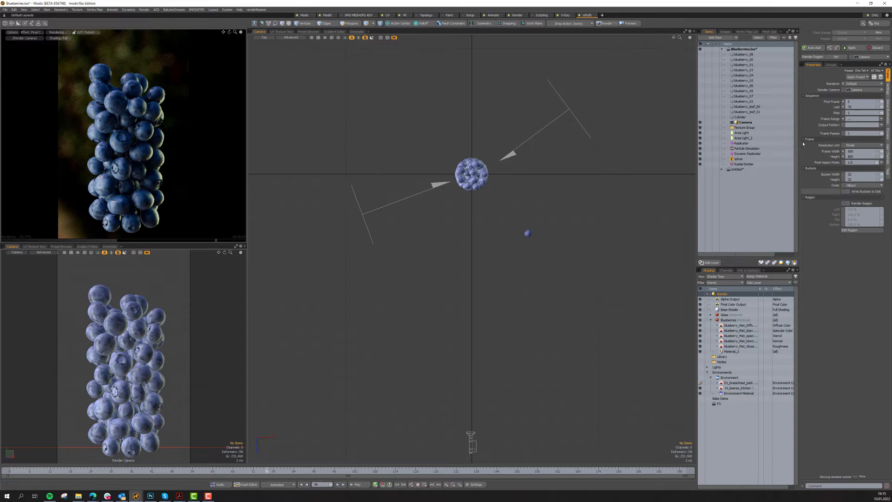
pyautogui.click(853, 84)
pyautogui.click(853, 88)
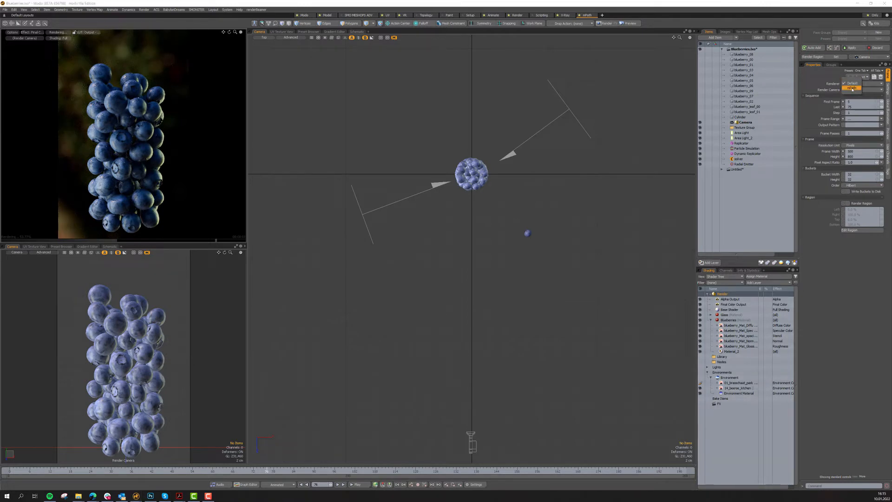
pyautogui.click(889, 89)
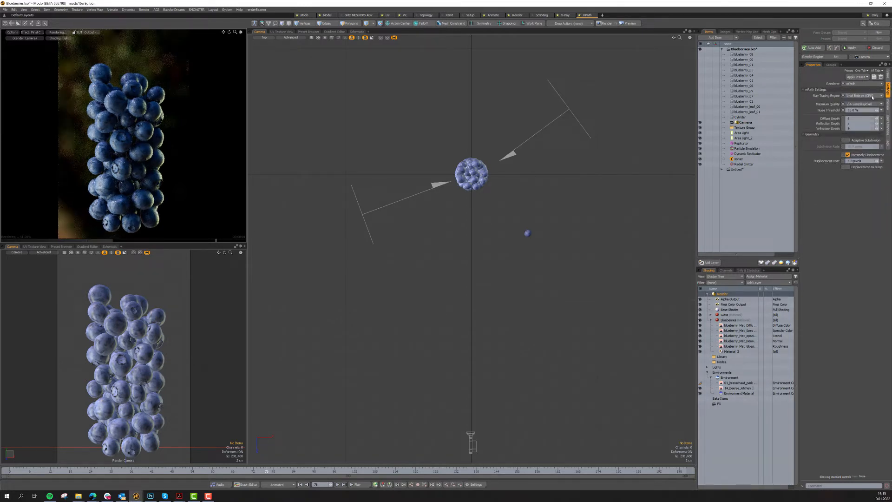
pyautogui.click(866, 98)
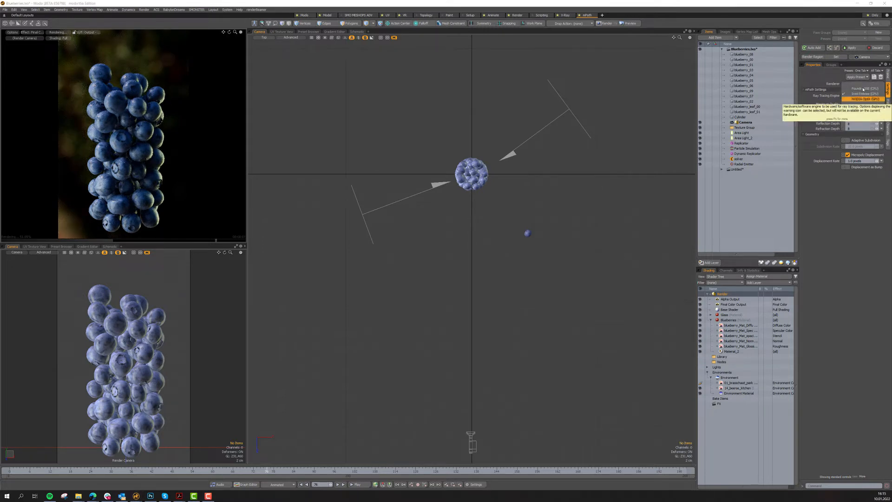
pyautogui.click(434, 93)
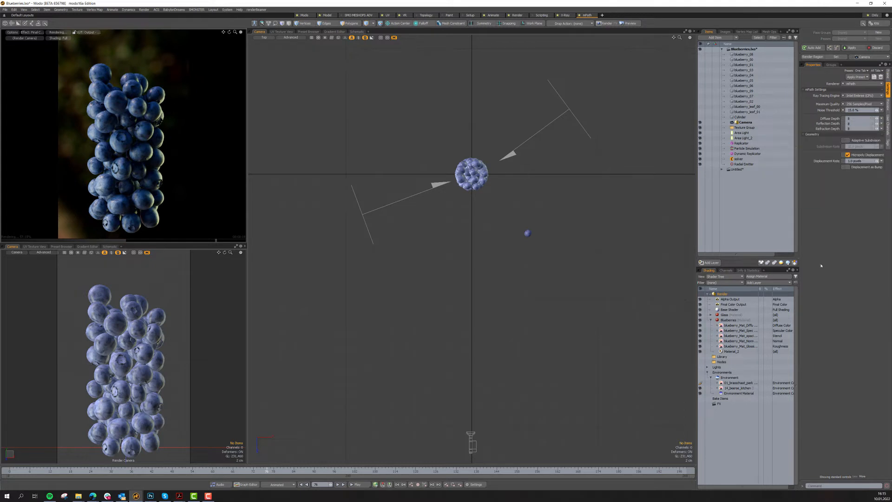
# Add a Shading Samples render output and duplicate the Final Color Output.
pyautogui.click(760, 283)
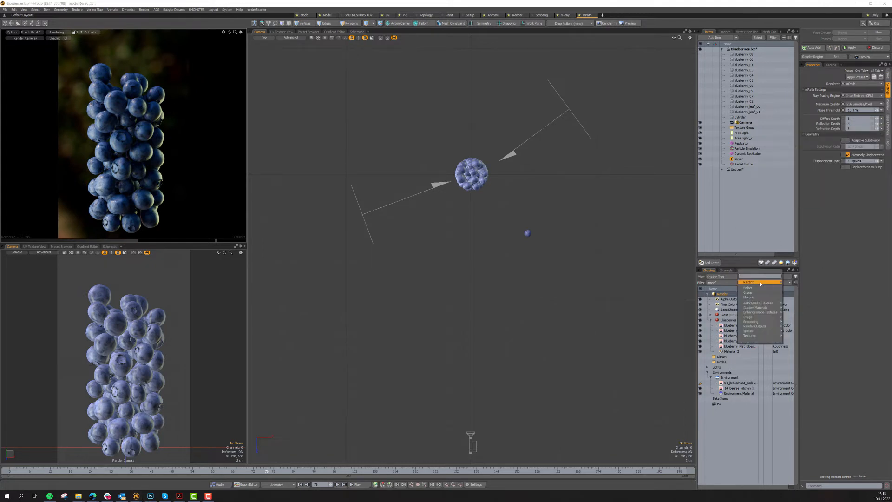
pyautogui.click(760, 284)
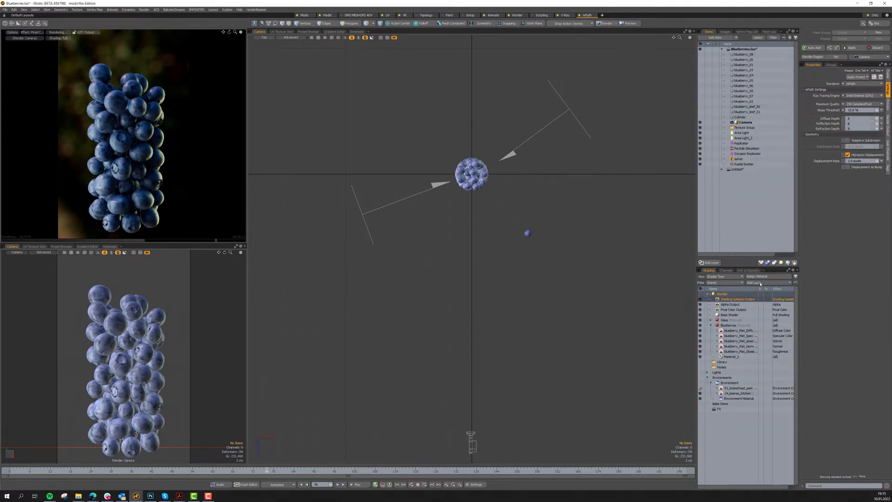
pyautogui.click(735, 310)
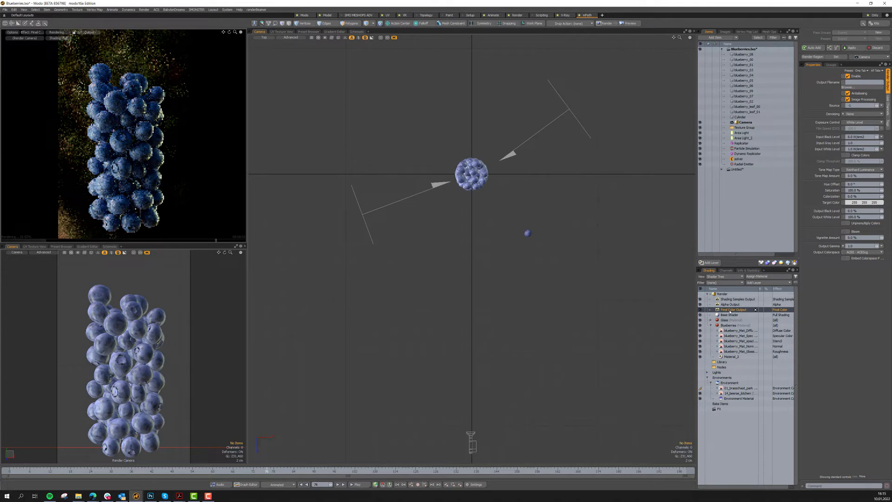
pyautogui.hotkey('ctrl', 'd')
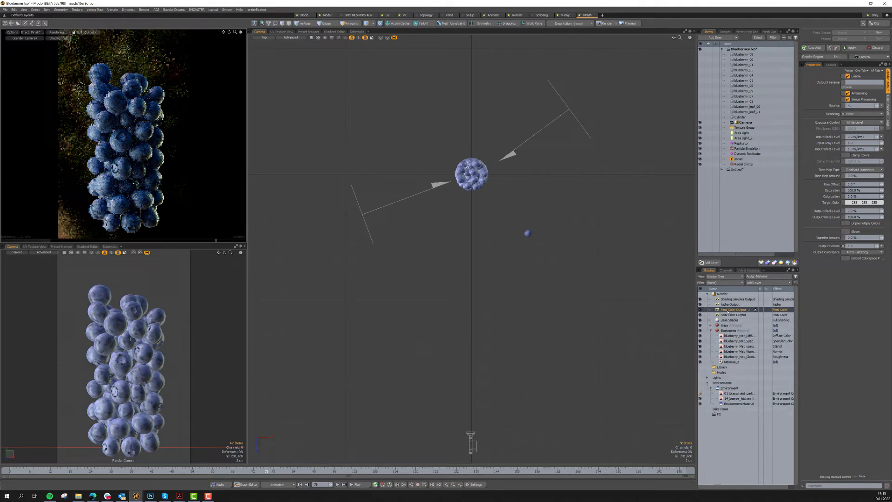
# Set the duplicated color output's denoising to Intel Open Image Denoise and rename it Denoise.
pyautogui.click(852, 114)
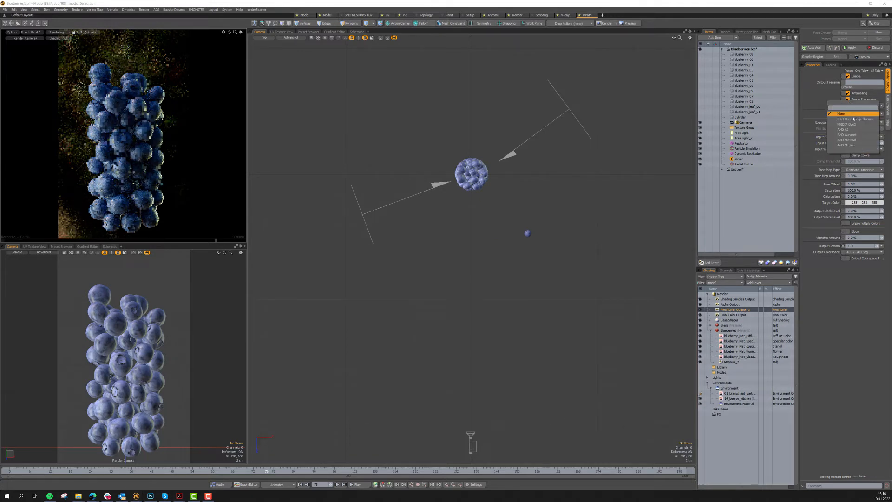
pyautogui.click(858, 121)
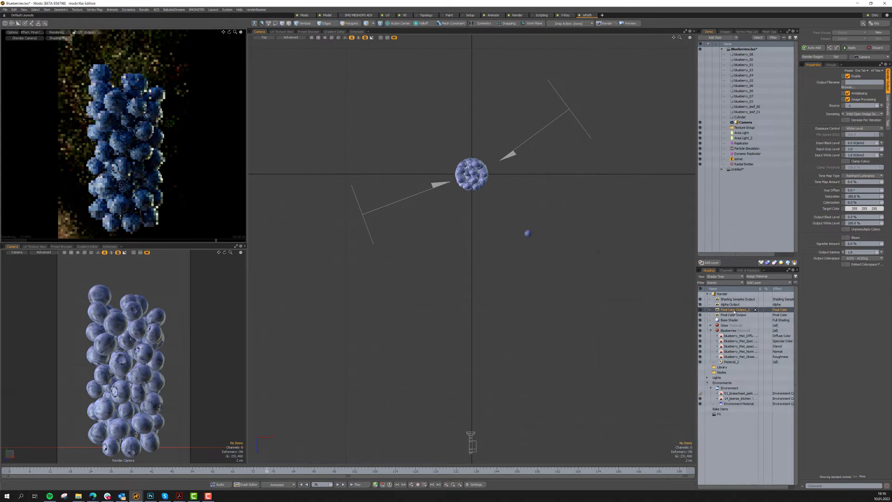
pyautogui.doubleClick(732, 309)
pyautogui.write('Denoise')
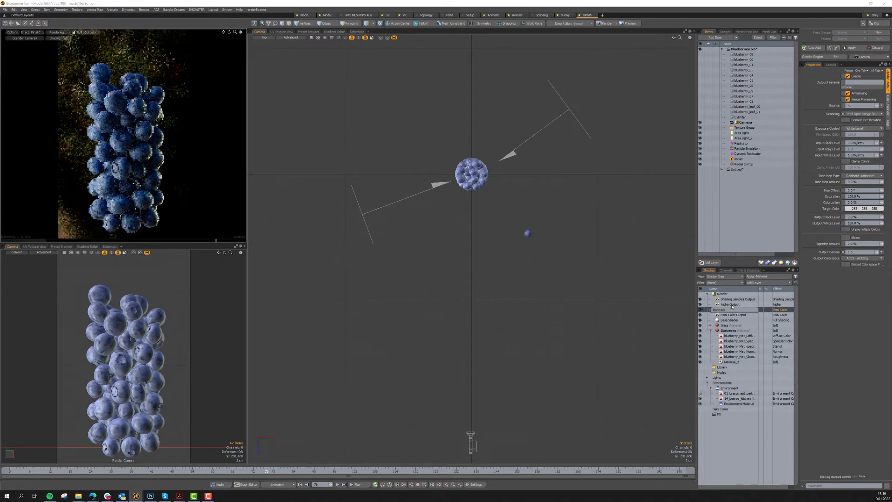
# Rename the original Final Color Output as Raw.
pyautogui.click(730, 315)
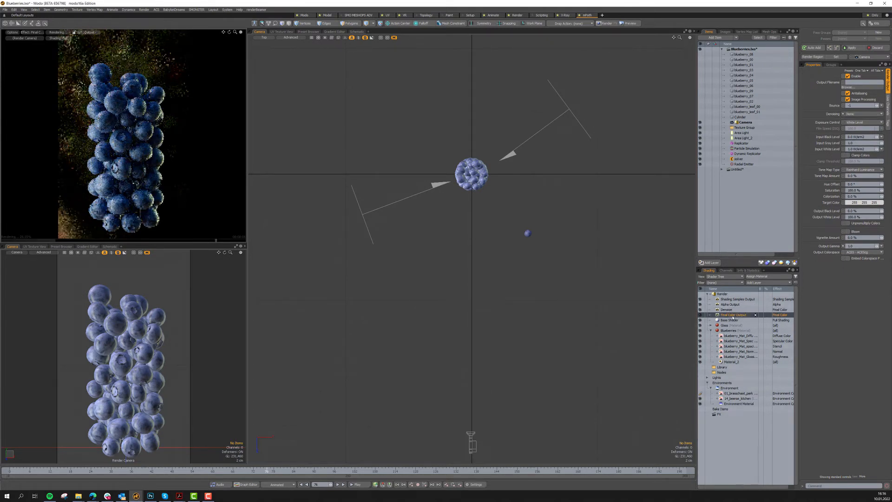
pyautogui.doubleClick(731, 314)
pyautogui.write('Raw')
pyautogui.press('Return')
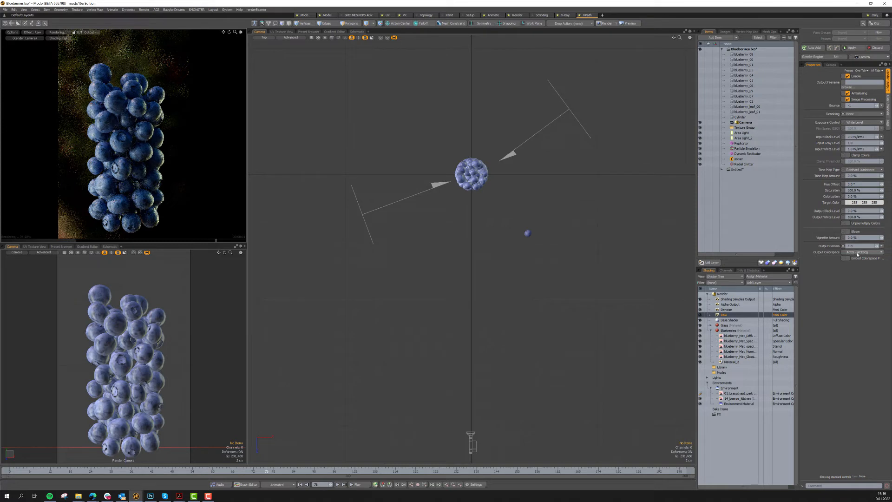
# Review the scene's OCIO color management settings and the output color spaces available for the preview render.
pyautogui.click(743, 50)
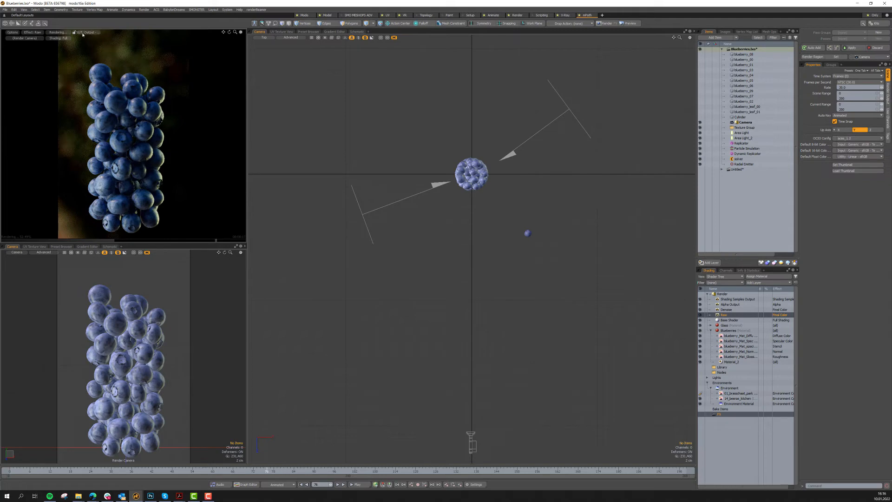
pyautogui.click(83, 33)
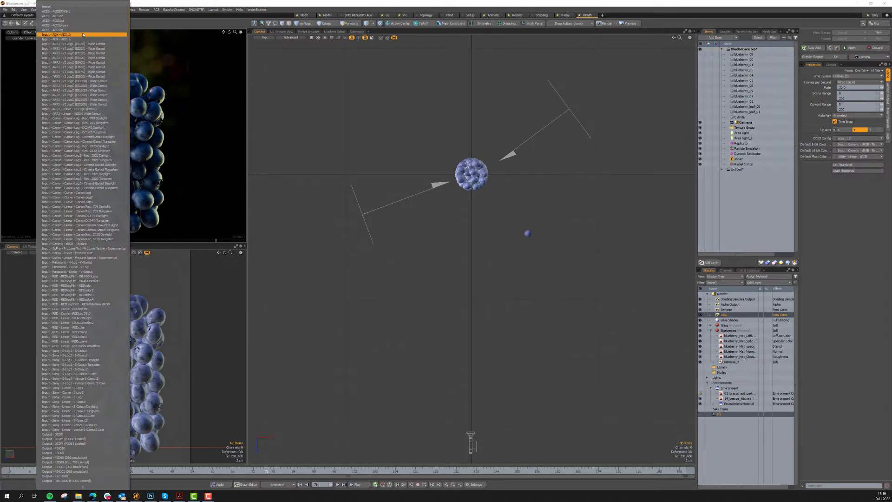
pyautogui.click(61, 455)
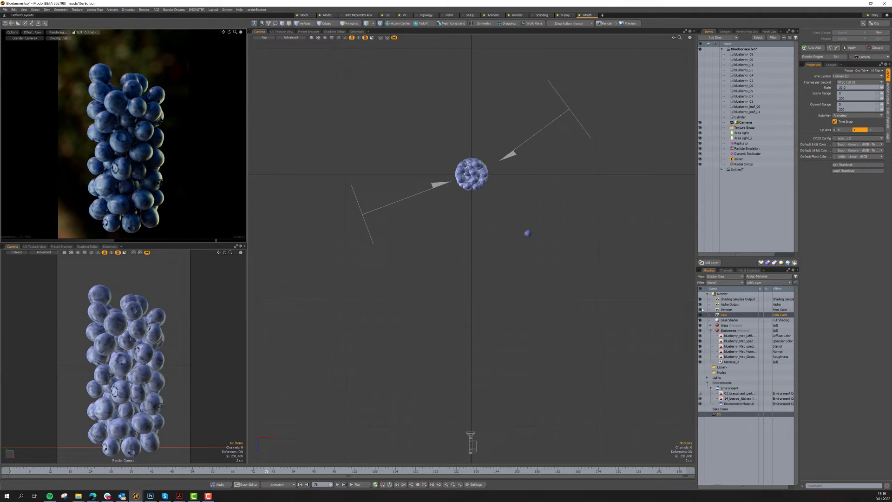
# Collapse the Blueberries material group and start rendering the current frame in the render window.
pyautogui.click(710, 330)
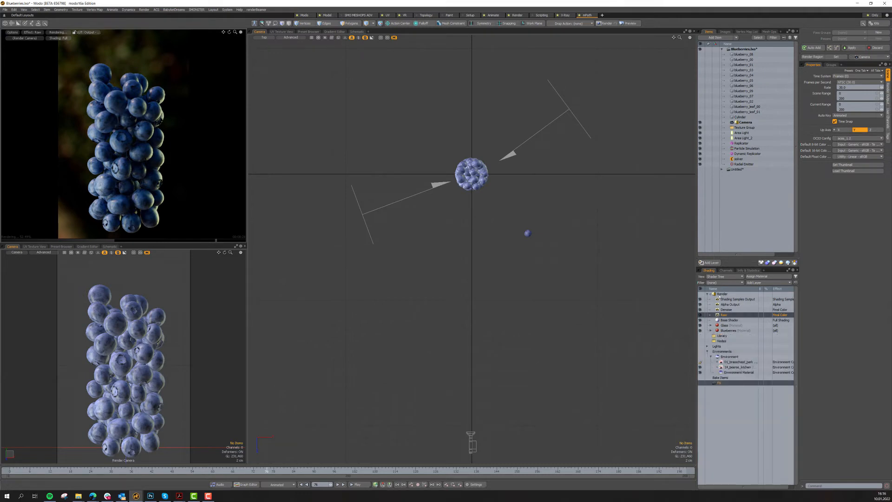
pyautogui.click(723, 294)
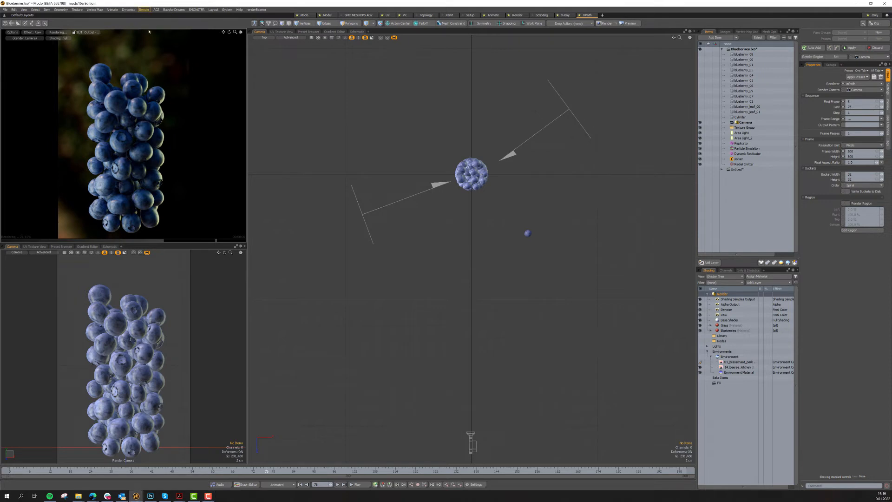
pyautogui.click(144, 9)
pyautogui.click(156, 70)
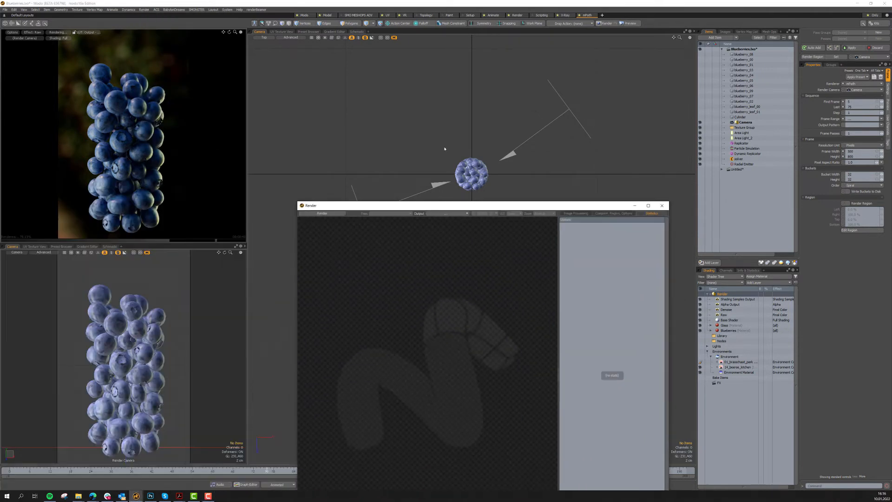
pyautogui.click(282, 127)
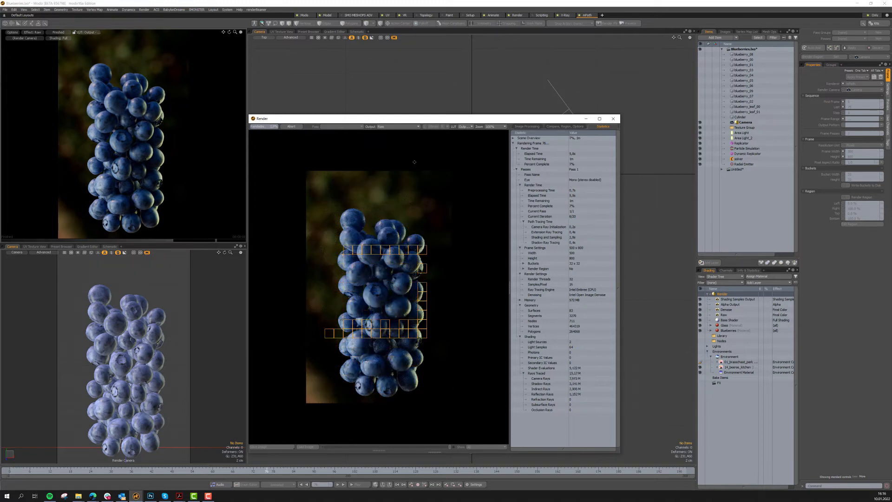
# Inspect the Shading Samples Output of the running render, and return to the Raw output.
pyautogui.click(403, 128)
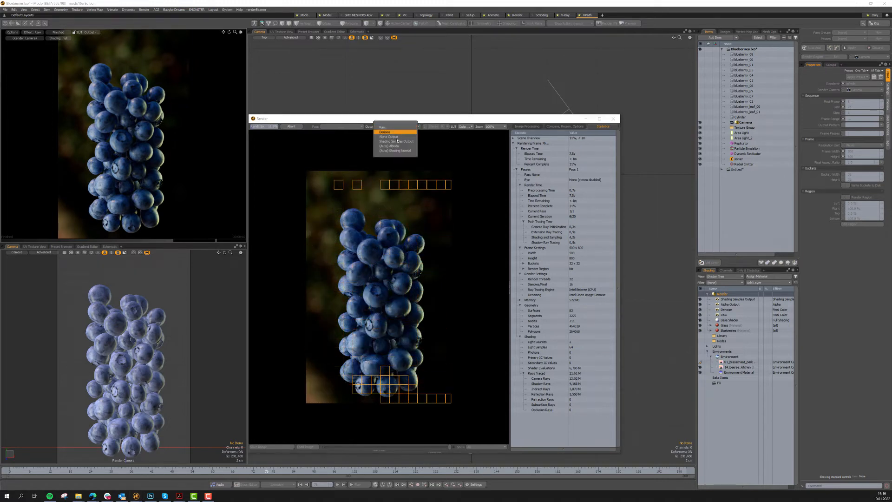
pyautogui.click(398, 142)
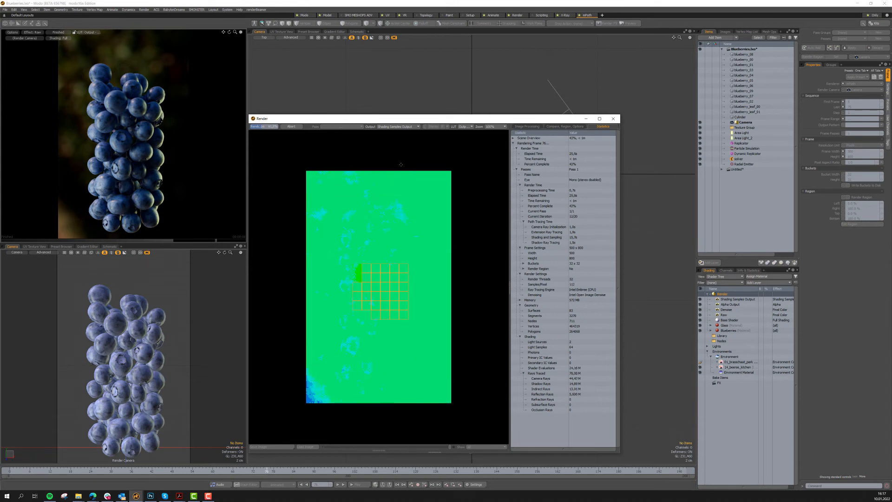
pyautogui.click(394, 126)
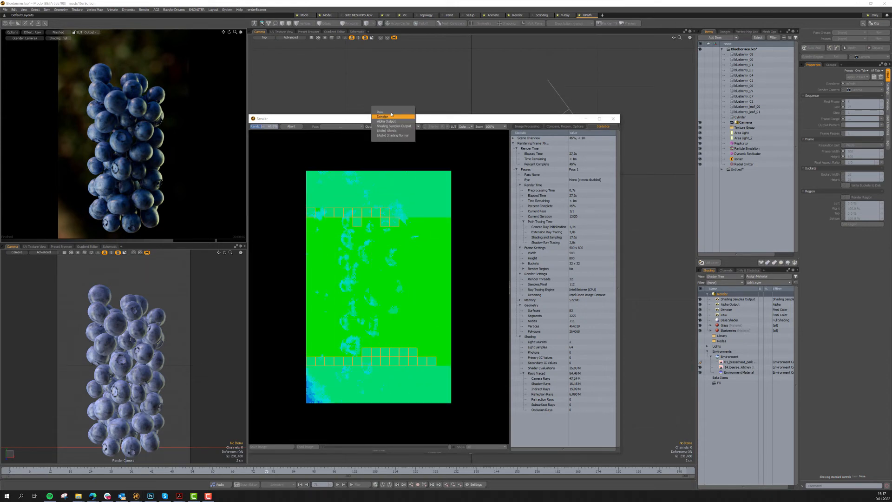
pyautogui.click(393, 110)
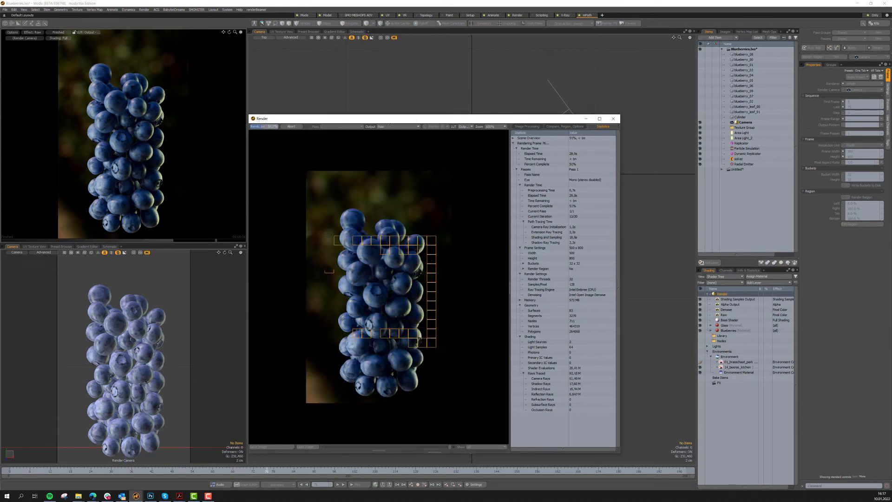
# Move the render window higher on the screen and pause the render after the current iteration.
pyautogui.moveTo(409, 118); pyautogui.dragTo(410, 77)
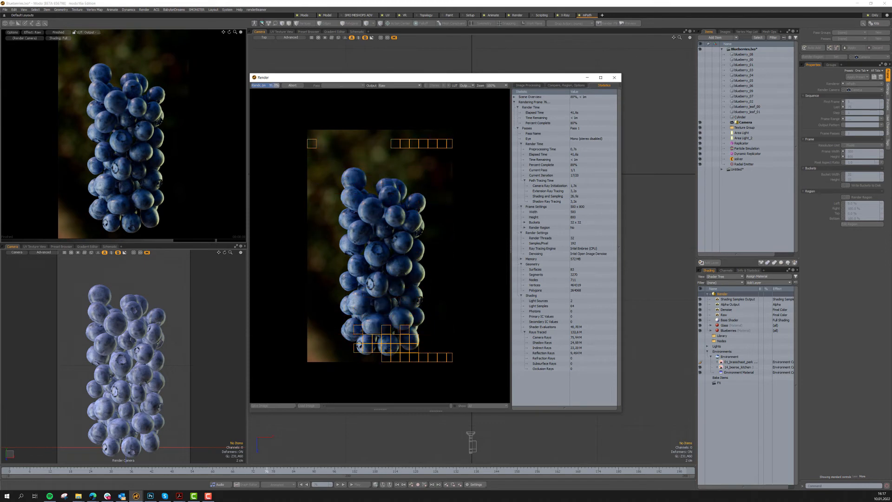
pyautogui.press('Escape')
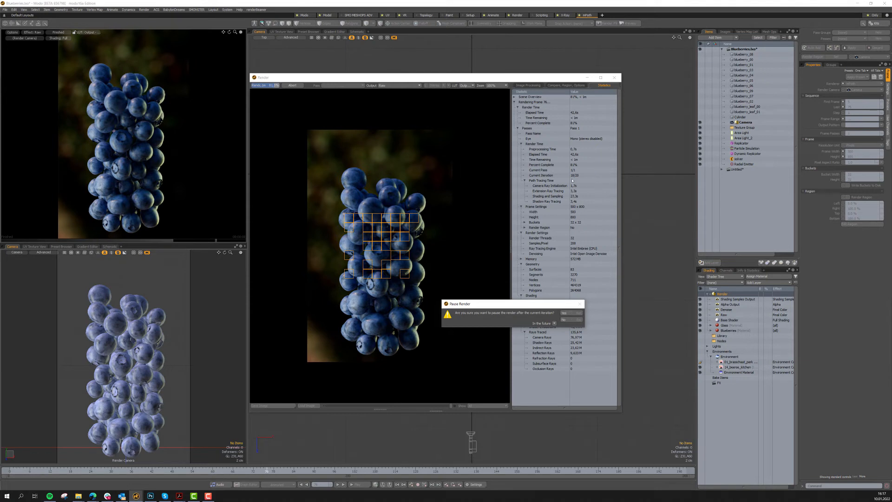
pyautogui.click(571, 313)
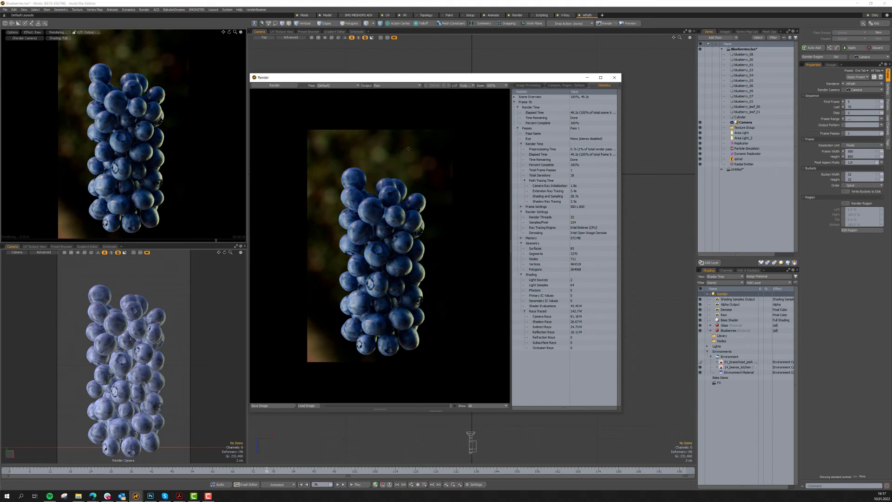
# Show the Denoise output of the finished render and examine the surface detail of the blueberries up close.
pyautogui.click(395, 86)
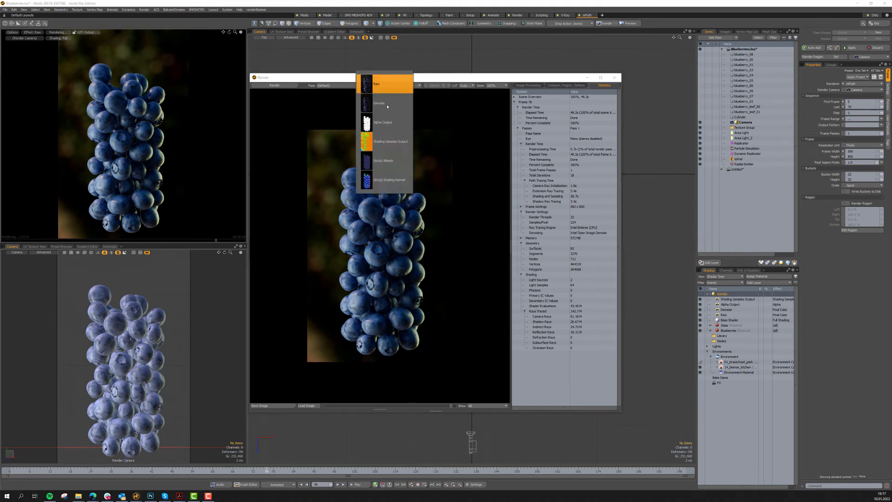
pyautogui.click(387, 104)
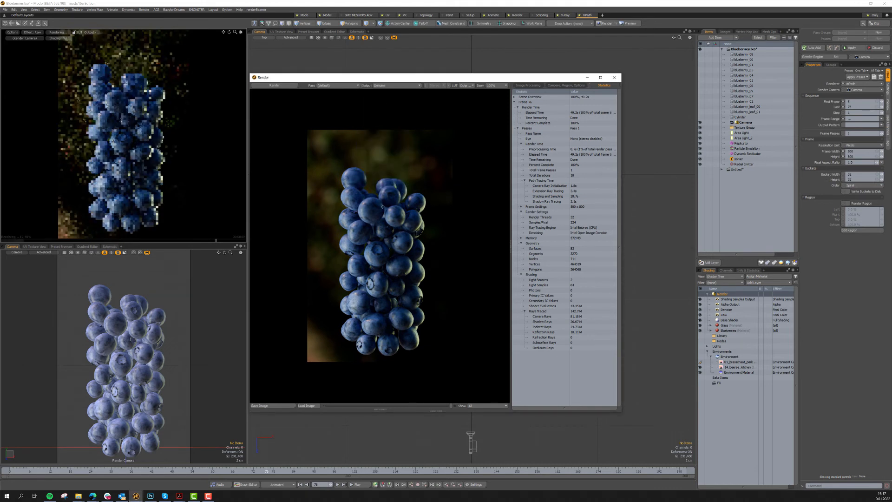
pyautogui.scroll(1, 384, 224)
pyautogui.scroll(4, 379, 225)
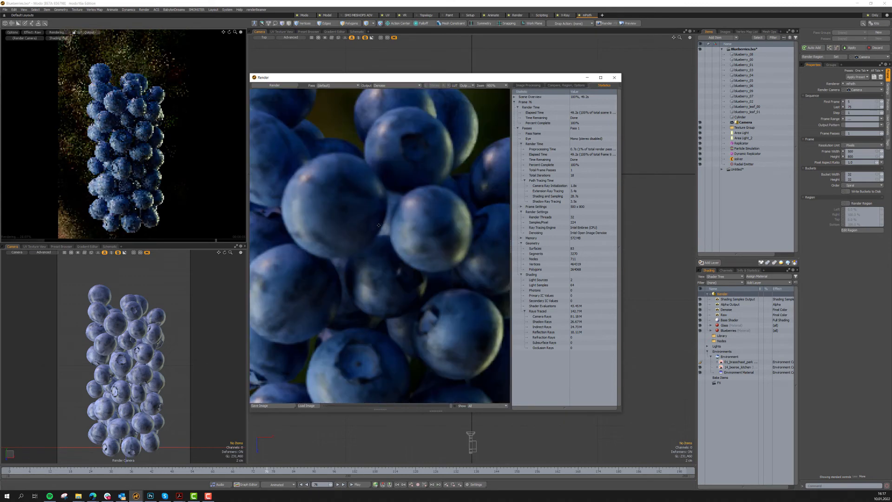
pyautogui.scroll(-1, 379, 226)
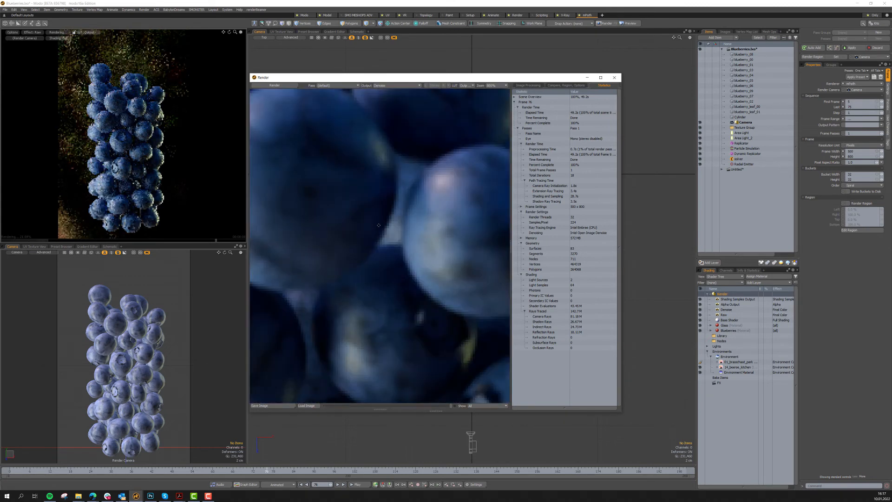
pyautogui.scroll(-2, 379, 225)
pyautogui.scroll(-1, 379, 225)
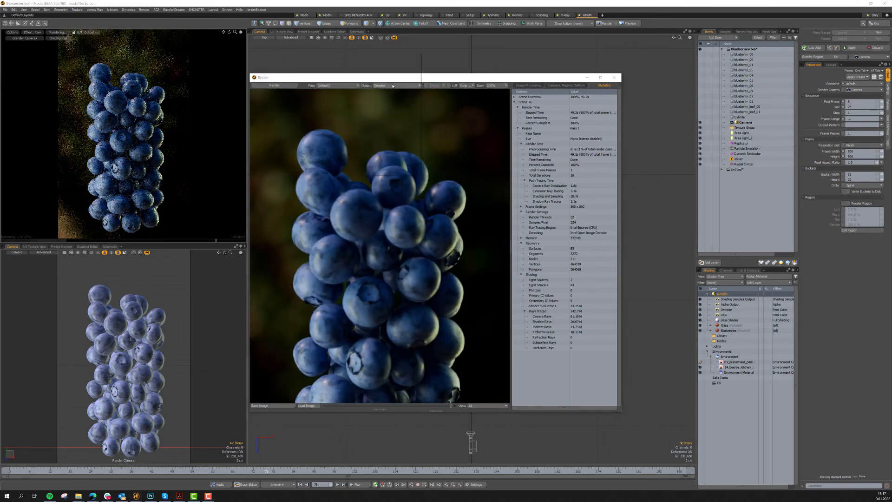
# Return the render to the Raw output and examine the same blueberries up close for comparison.
pyautogui.click(393, 86)
pyautogui.click(403, 121)
pyautogui.scroll(1, 358, 226)
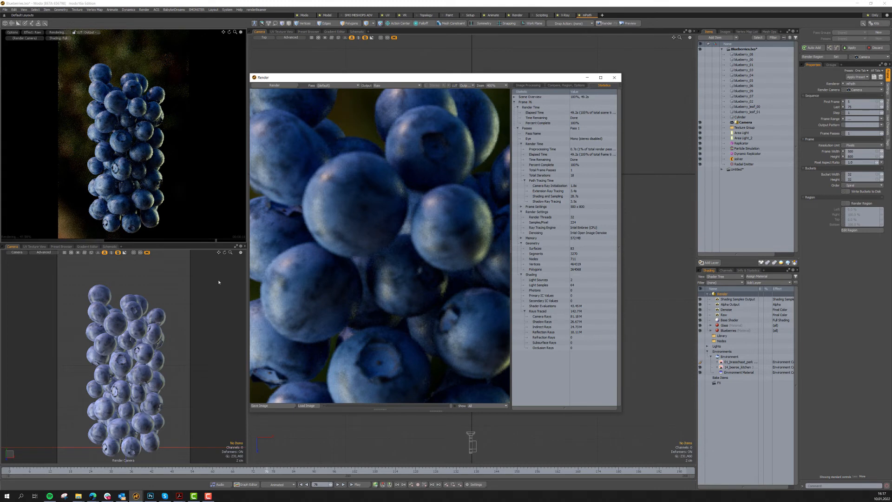
# Inspect the Shading Samples Output of the enlarged render, return to the Raw output and close the render window.
pyautogui.click(387, 86)
pyautogui.click(395, 86)
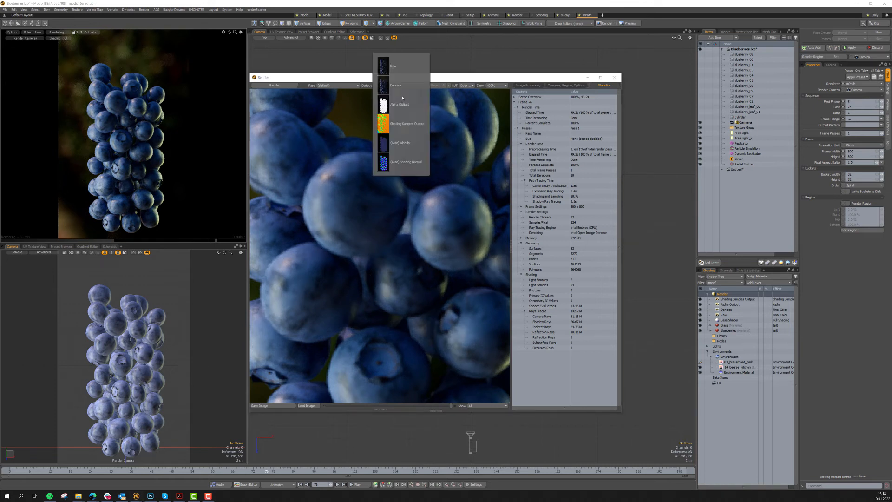
pyautogui.click(402, 121)
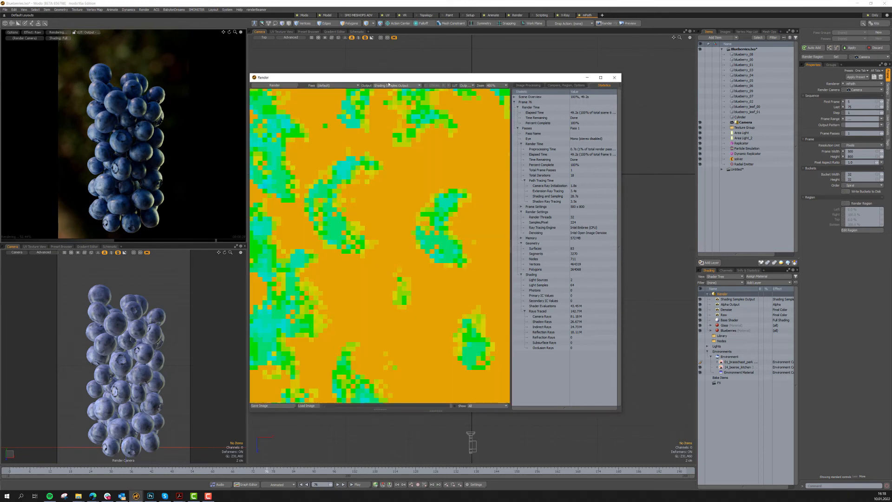
pyautogui.click(391, 85)
pyautogui.click(393, 23)
pyautogui.click(614, 78)
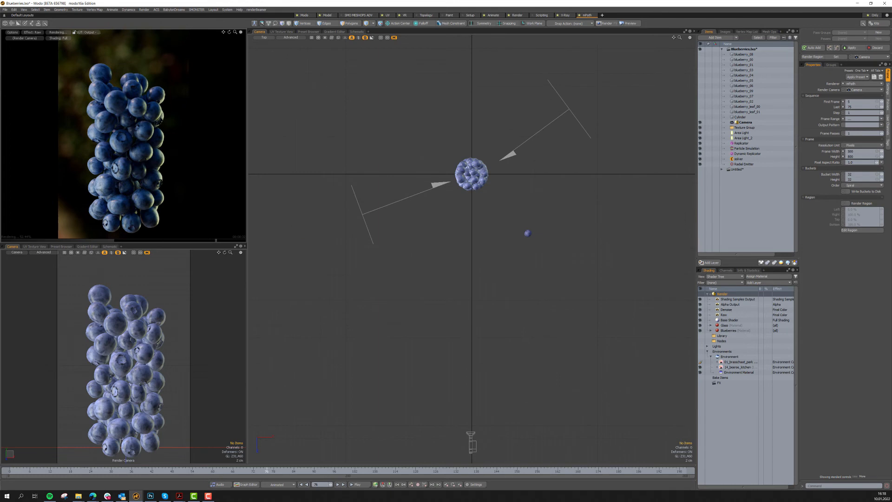
# Move the timeline back to frame 25, where the blueberries are falling, and pause the preview render.
pyautogui.moveTo(155, 471); pyautogui.dragTo(107, 435)
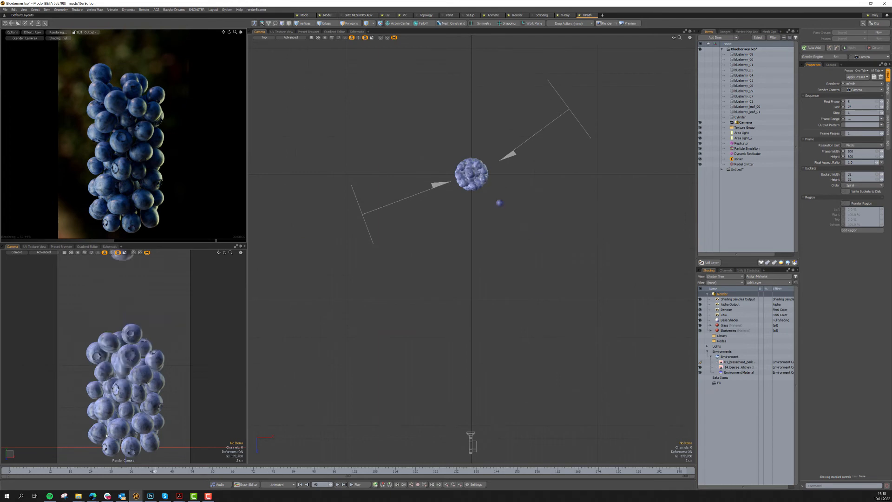
pyautogui.click(91, 471)
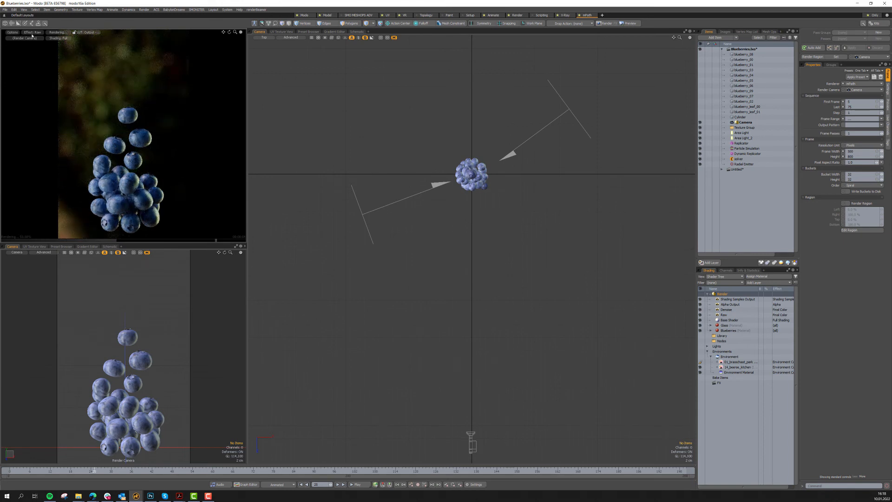
pyautogui.click(64, 33)
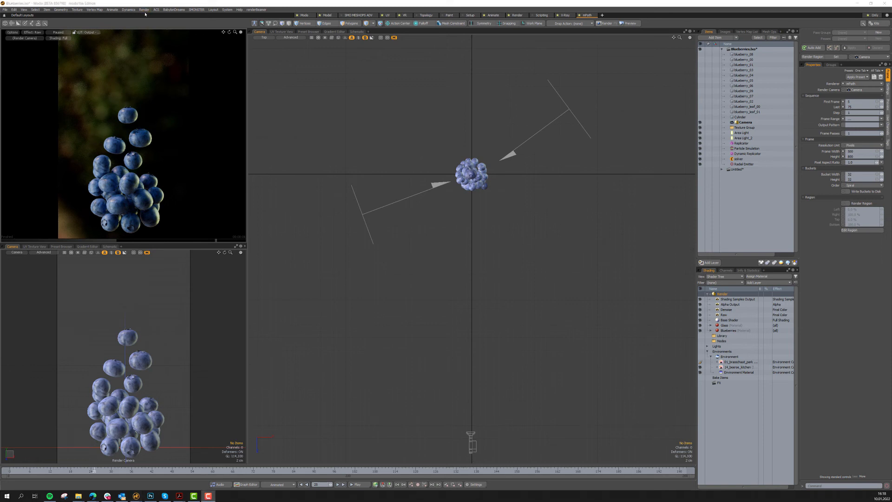
# Open the render window and render the current frame of falling blueberries.
pyautogui.click(144, 9)
pyautogui.click(140, 72)
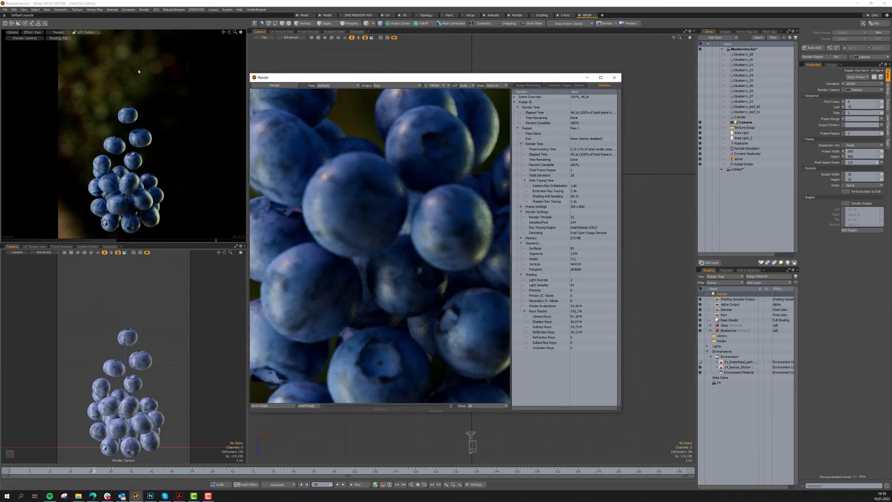
pyautogui.click(283, 87)
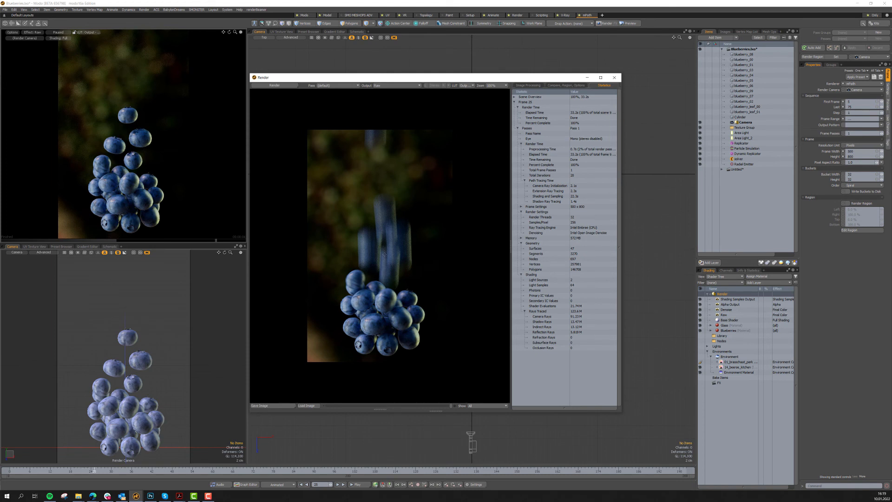
# Compare the Denoise and Raw outputs of the motion-blurred blueberries up close, ending on Raw with the whole frame in view.
pyautogui.scroll(2, 385, 254)
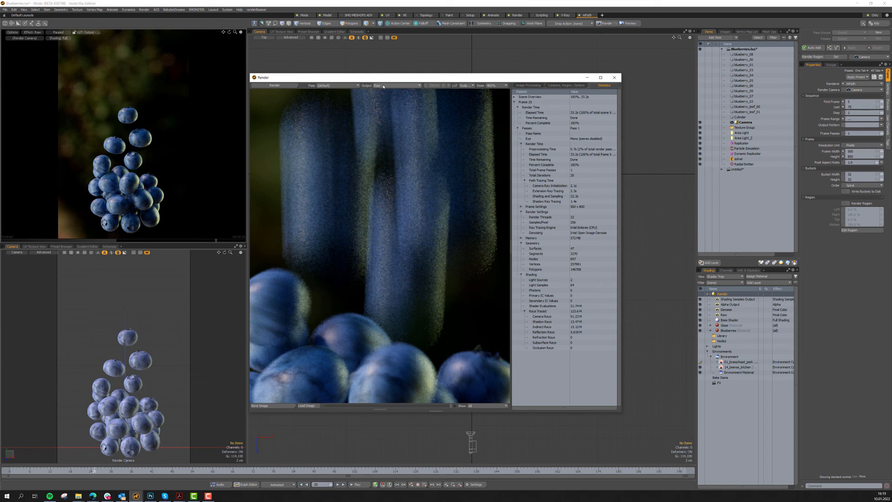
pyautogui.click(384, 86)
pyautogui.click(393, 99)
pyautogui.click(393, 86)
pyautogui.click(391, 69)
pyautogui.scroll(-3, 392, 237)
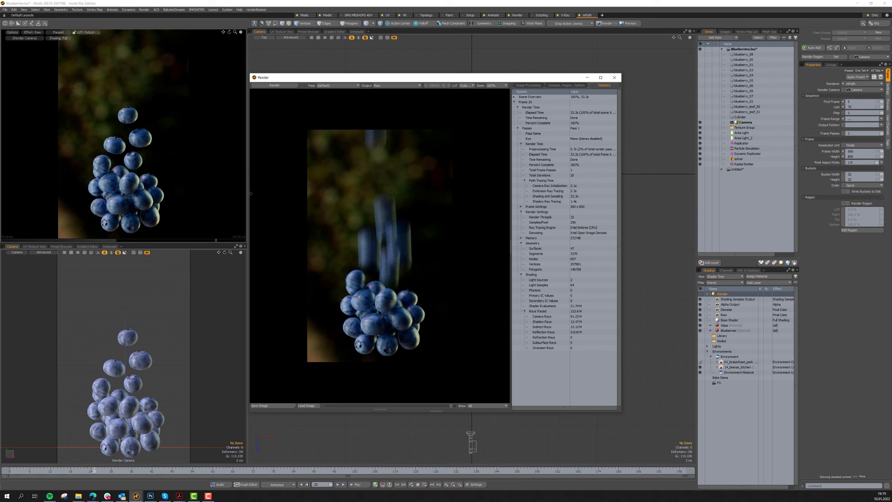
pyautogui.moveTo(299, 196); pyautogui.dragTo(307, 195)
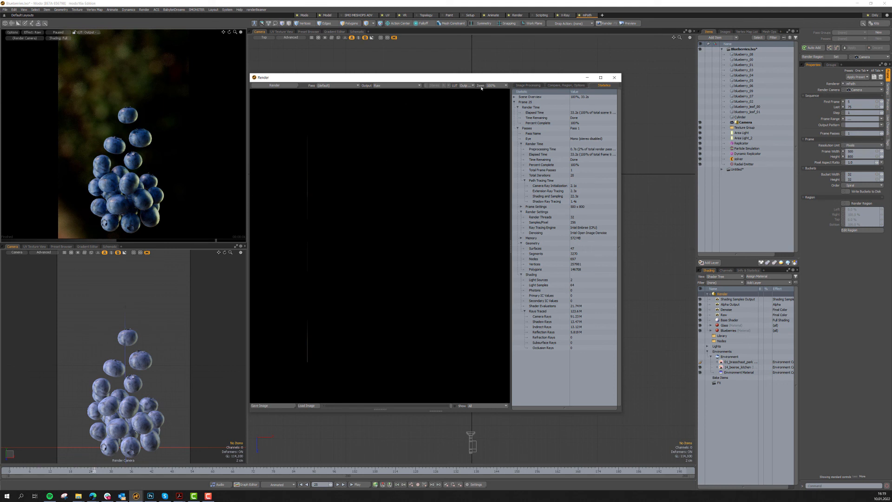
# Close and reopen the render window, and move it higher on the screen and towards the preview.
pyautogui.click(615, 78)
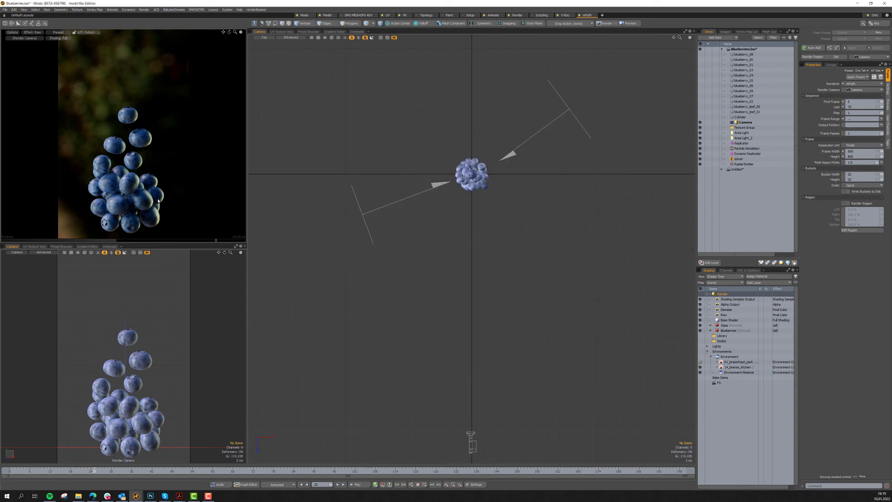
pyautogui.click(144, 9)
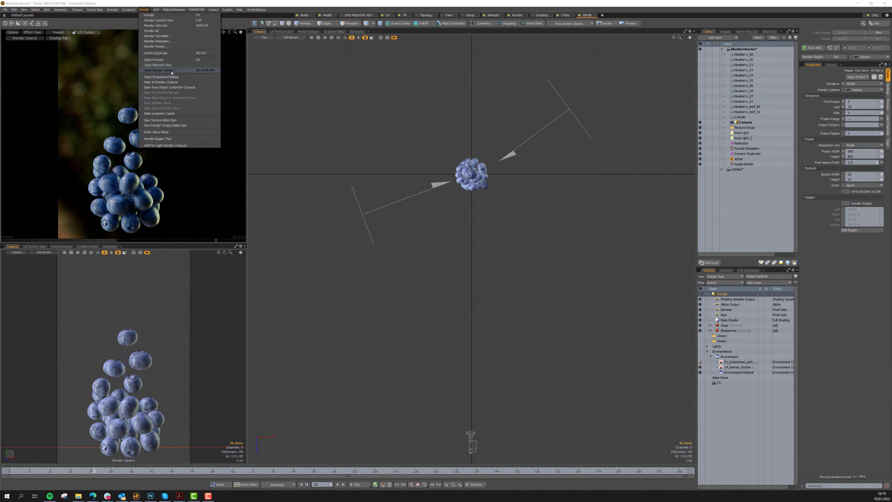
pyautogui.click(159, 70)
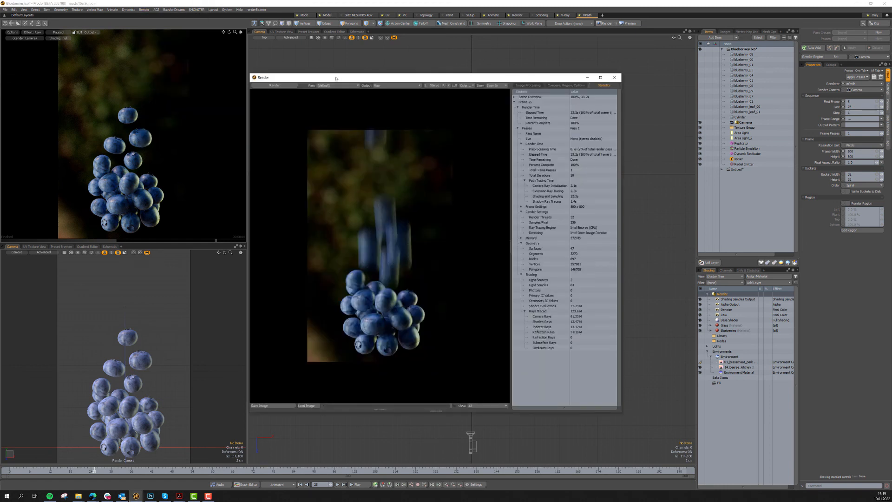
pyautogui.moveTo(326, 77); pyautogui.dragTo(280, 35)
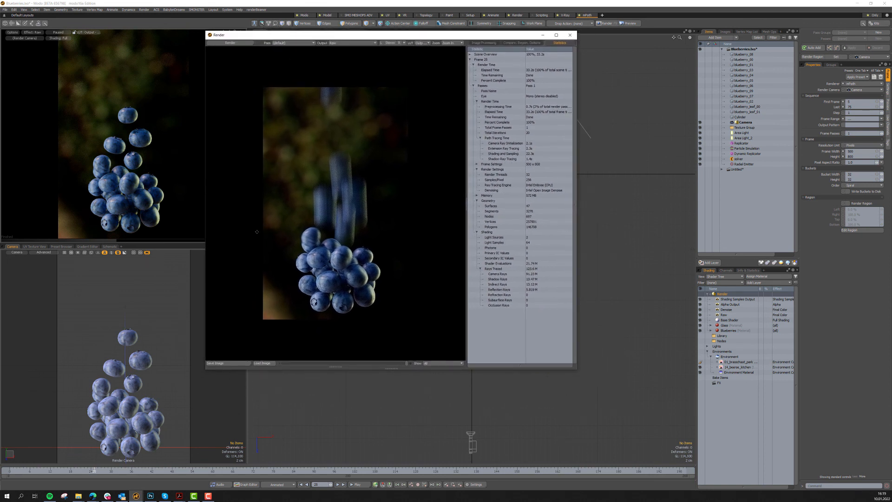